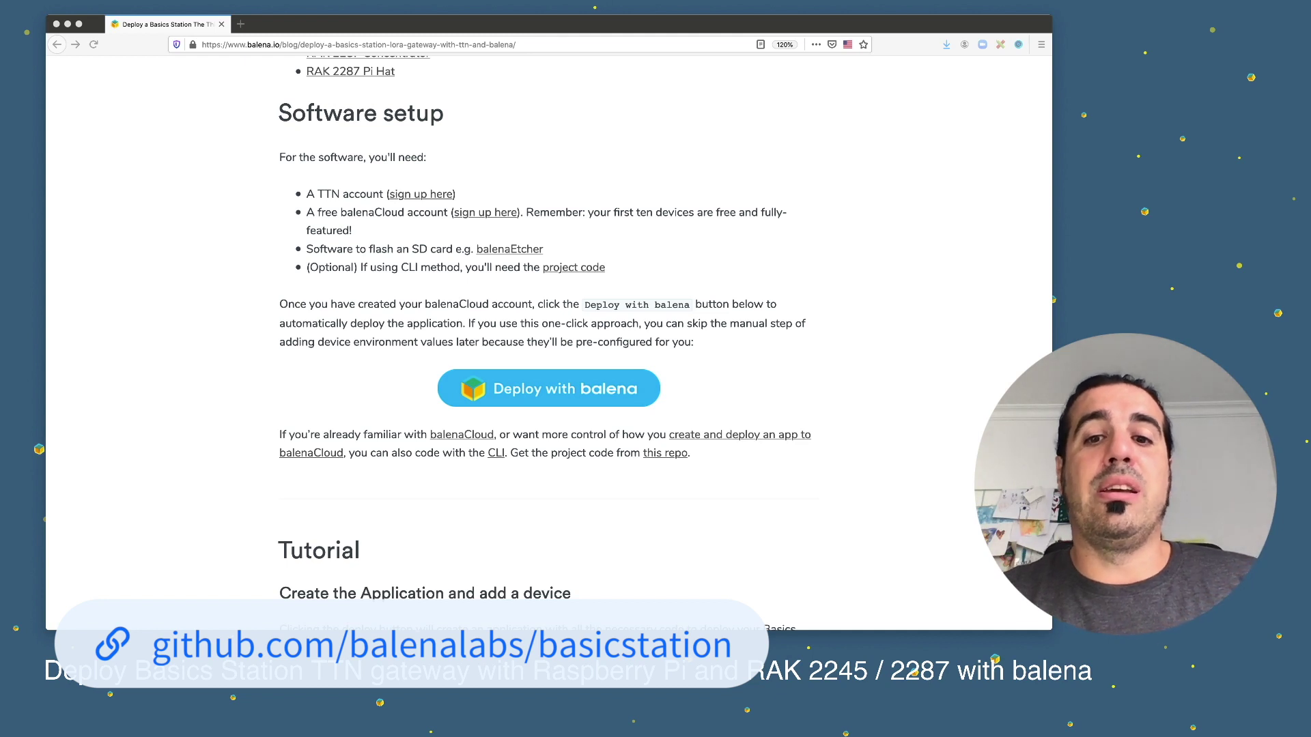
- Open the project's GitHub repository from the blog post and read the README's deployment and gateway configuration instructions
left_click(677, 460, "super")
left_click(306, 31)
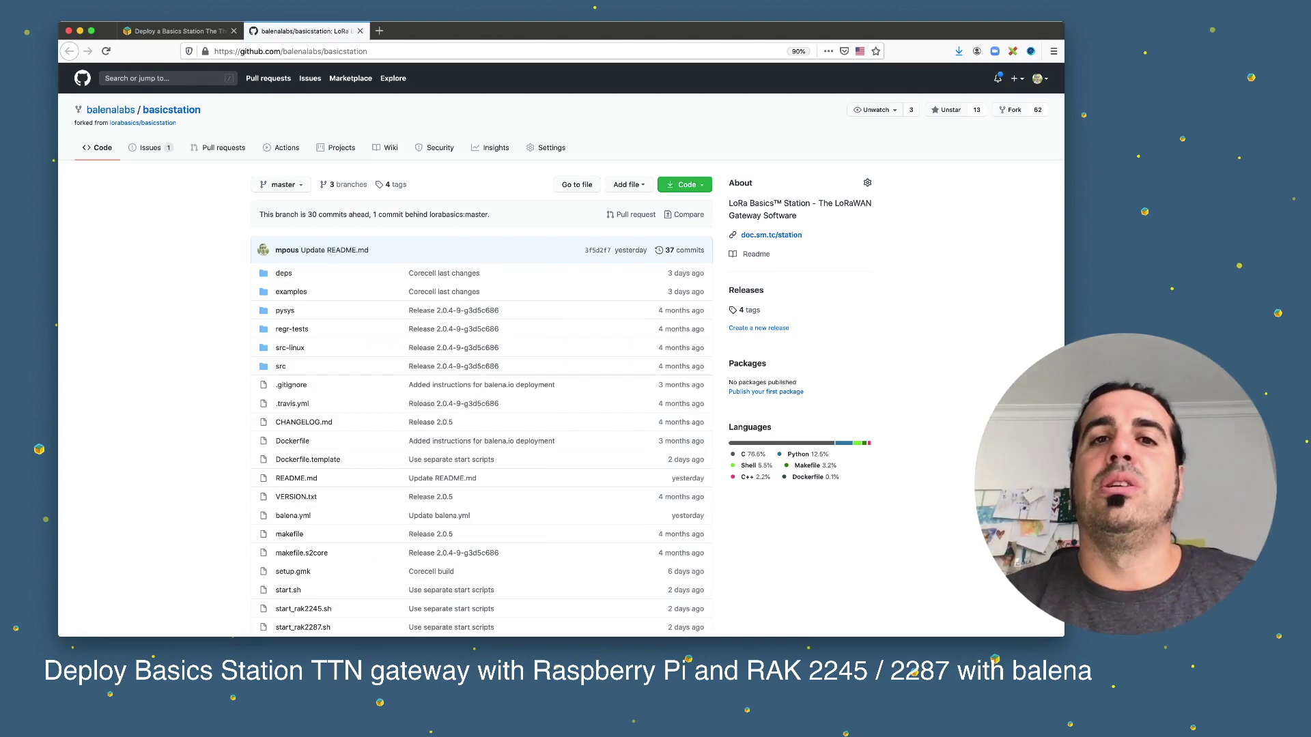
scroll(561, 346, "down", 10)
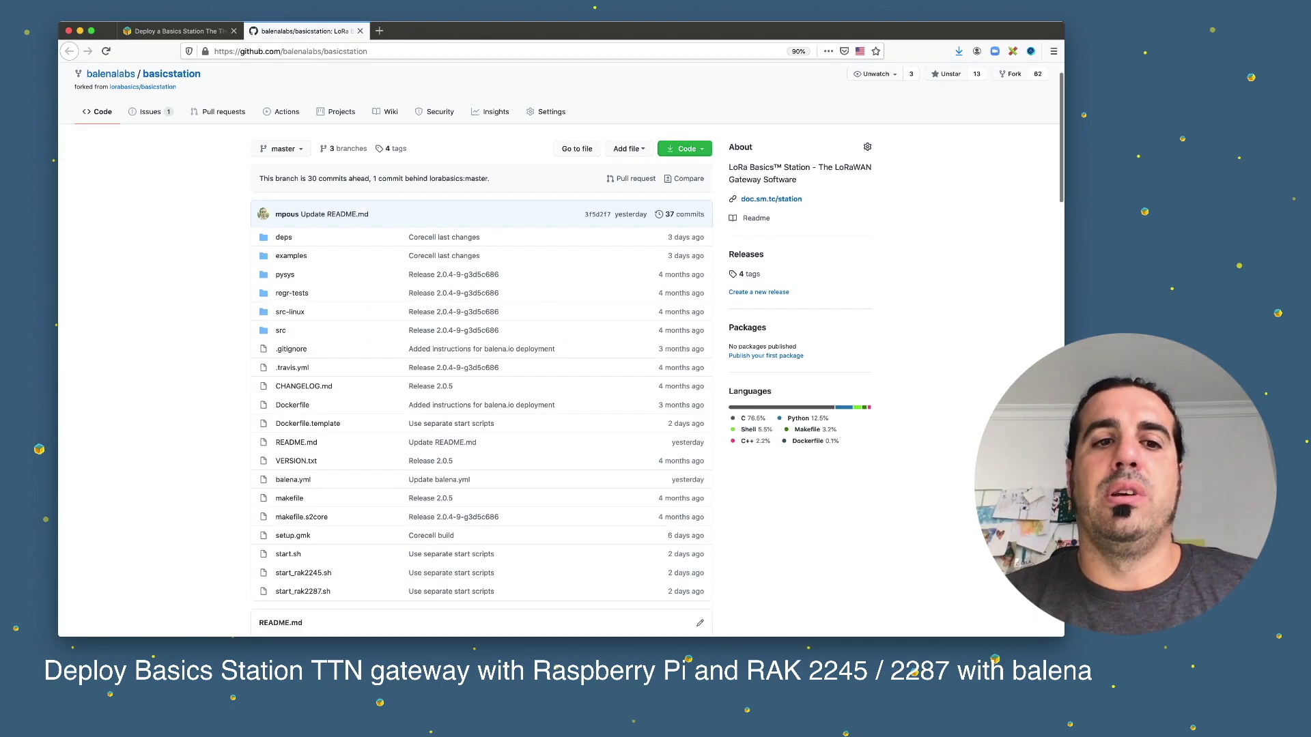
scroll(562, 347, "down", 18)
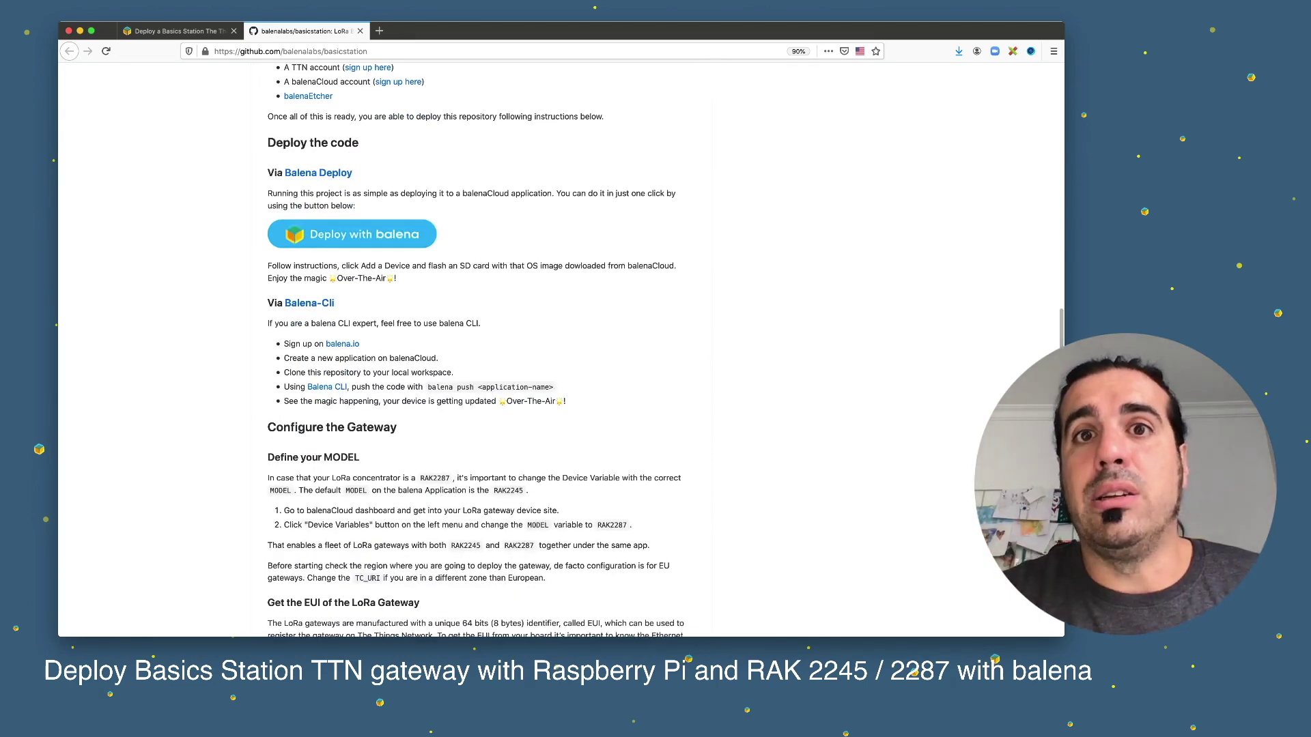
scroll(561, 346, "down", 14)
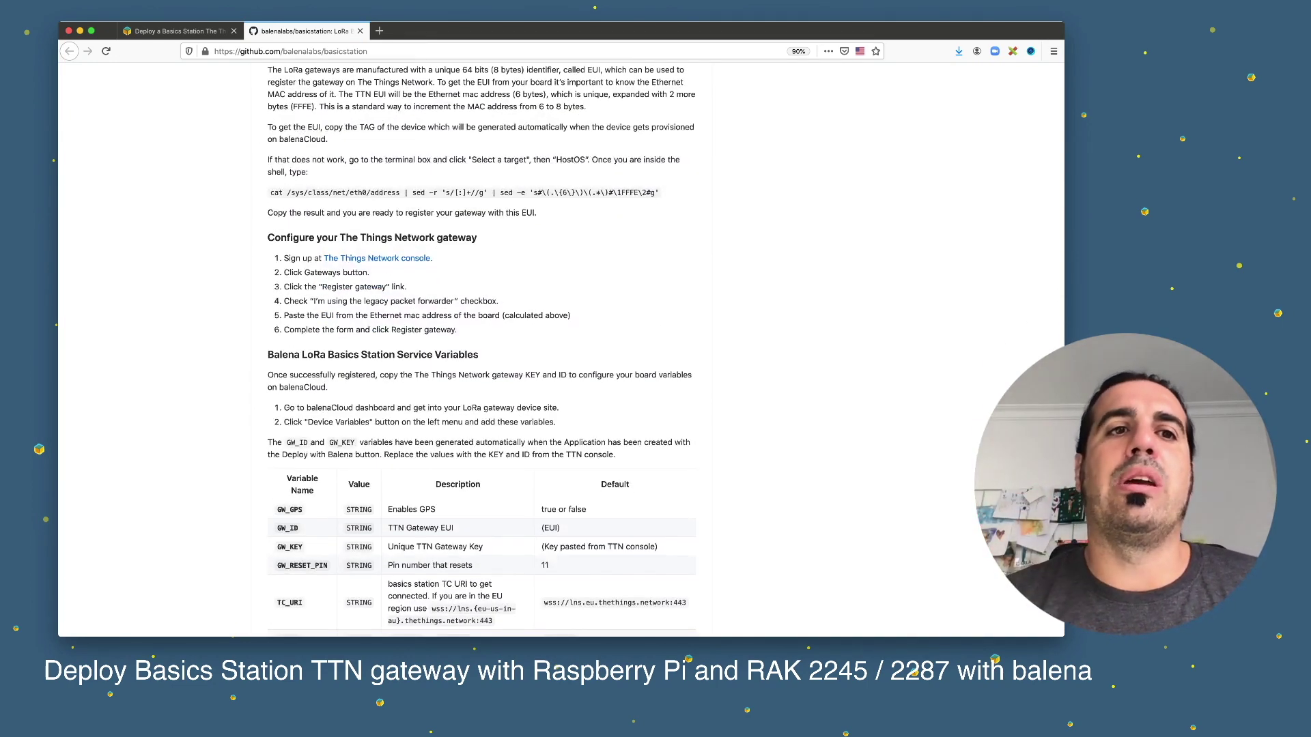
- Start Deploy with balena from the blog post and name the new application TTN-balena-basicstation
key("ctrl+shift+Tab")
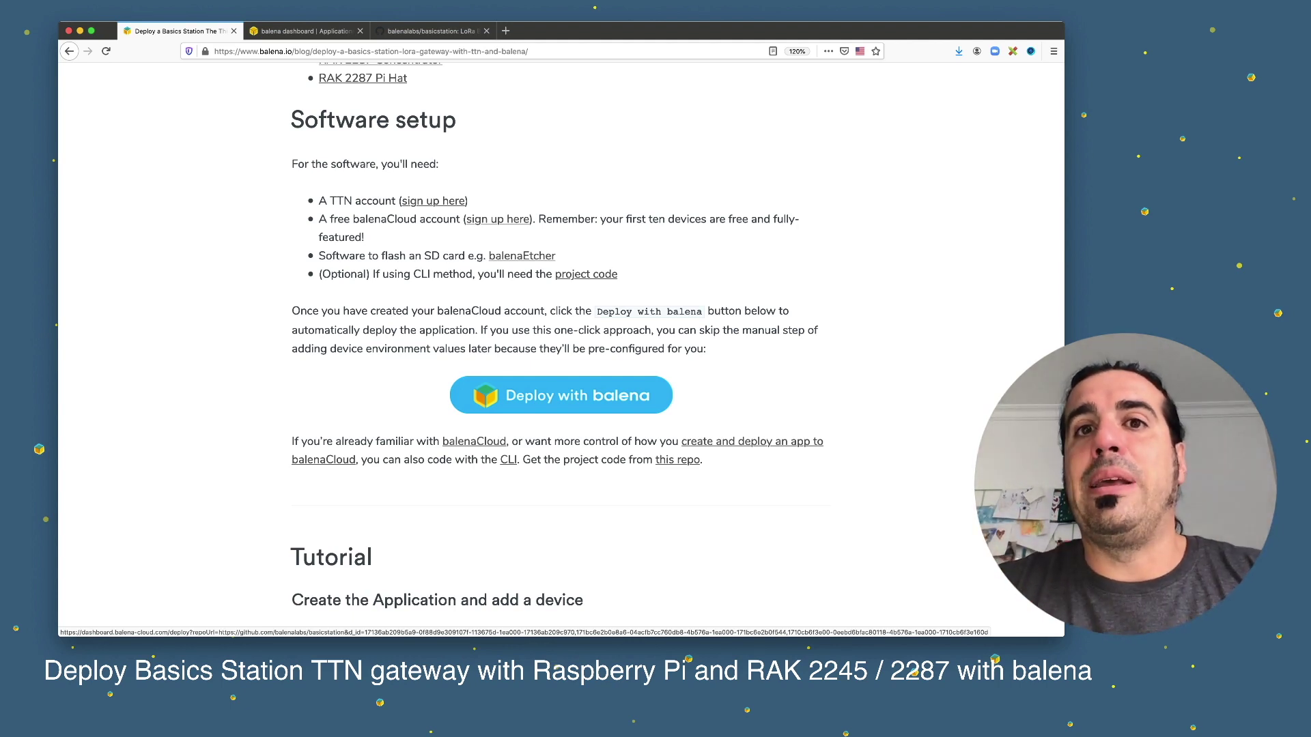
left_click(561, 396)
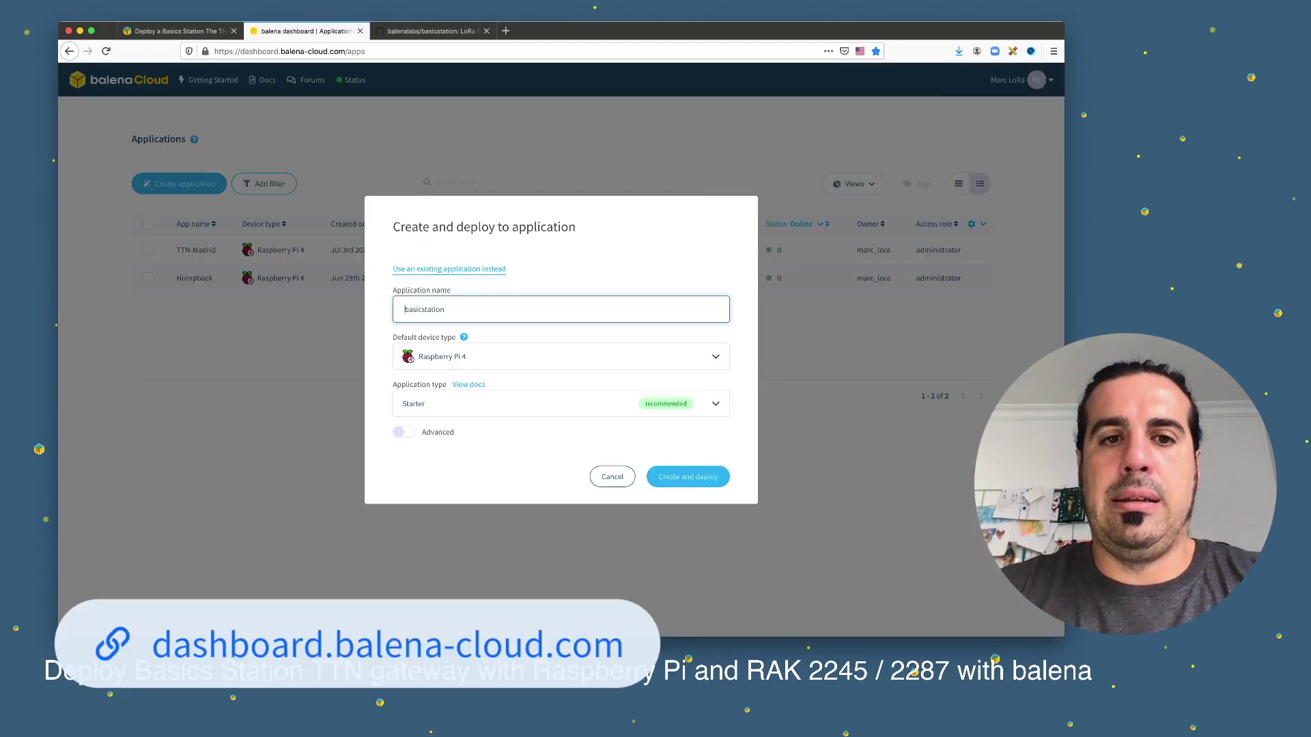
type("TTN-balena")
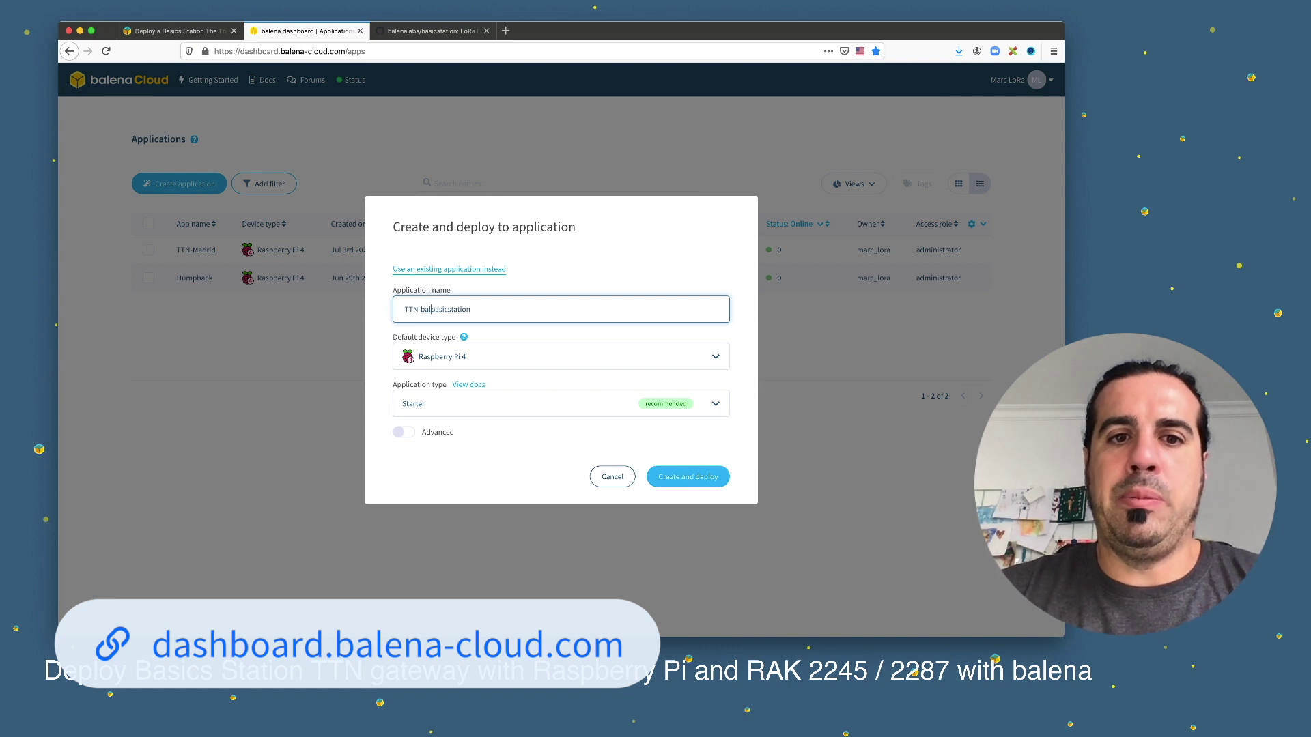
type("-")
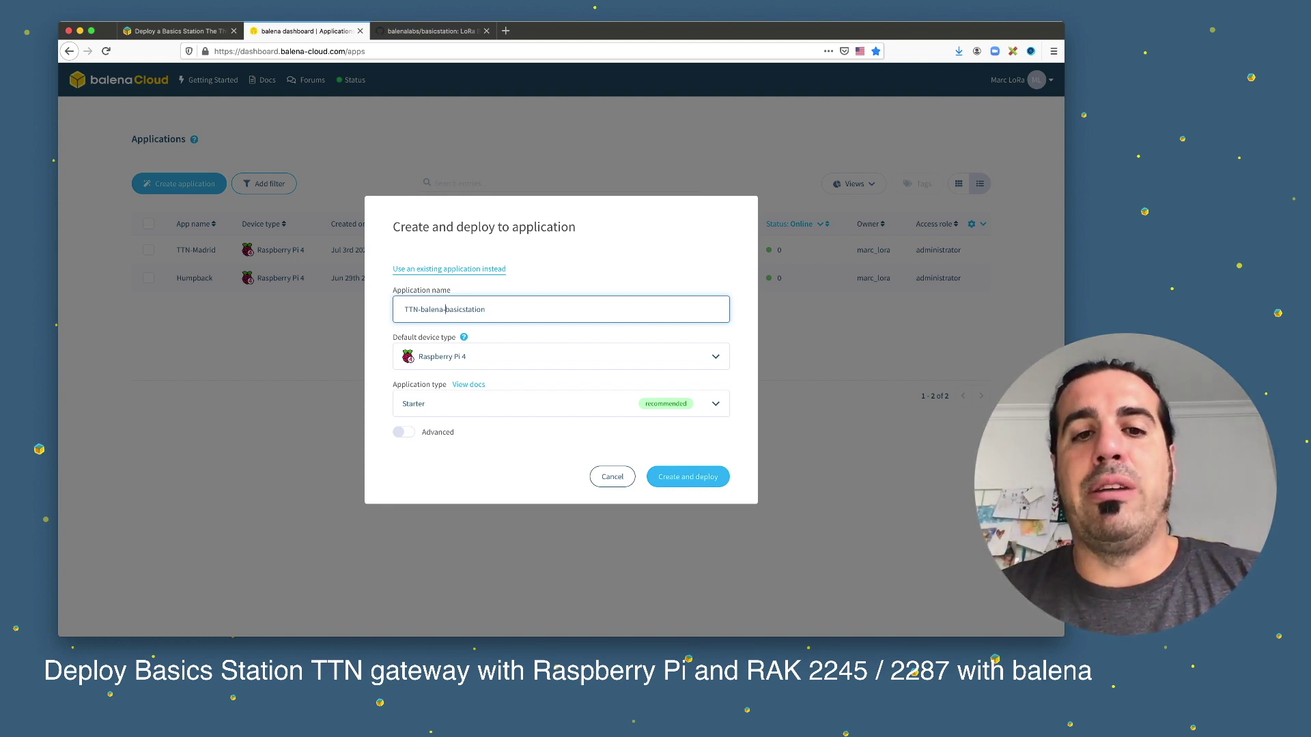
- Show the advanced options, review the environment variables including MODEL, and create and deploy the application
left_click(404, 432)
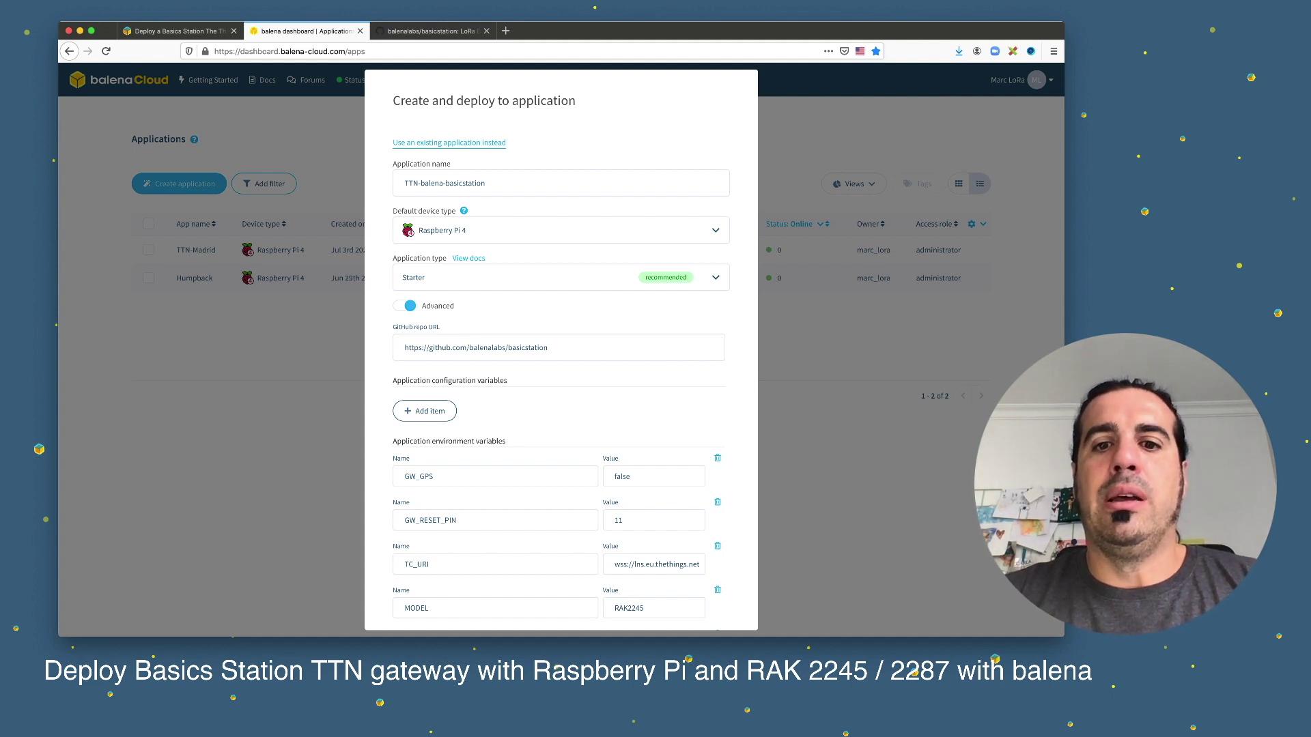
scroll(561, 348, "down", 5)
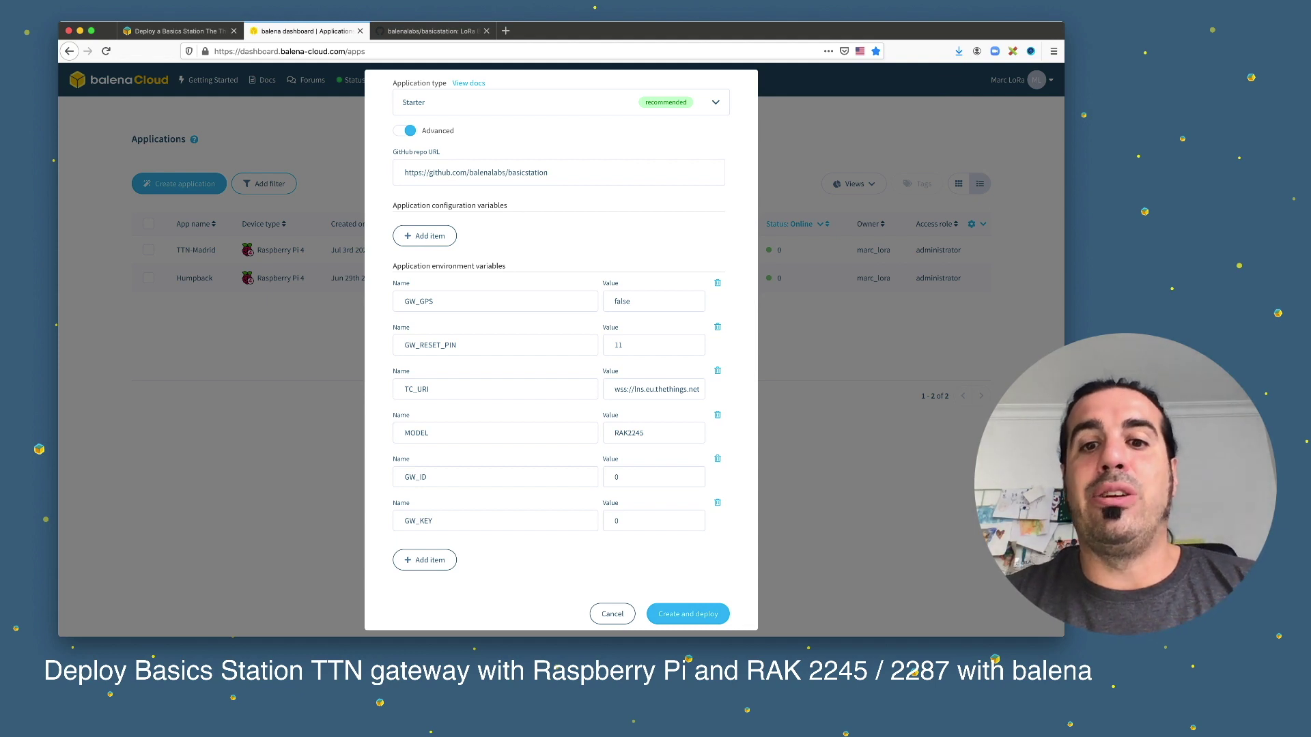
left_click(654, 433)
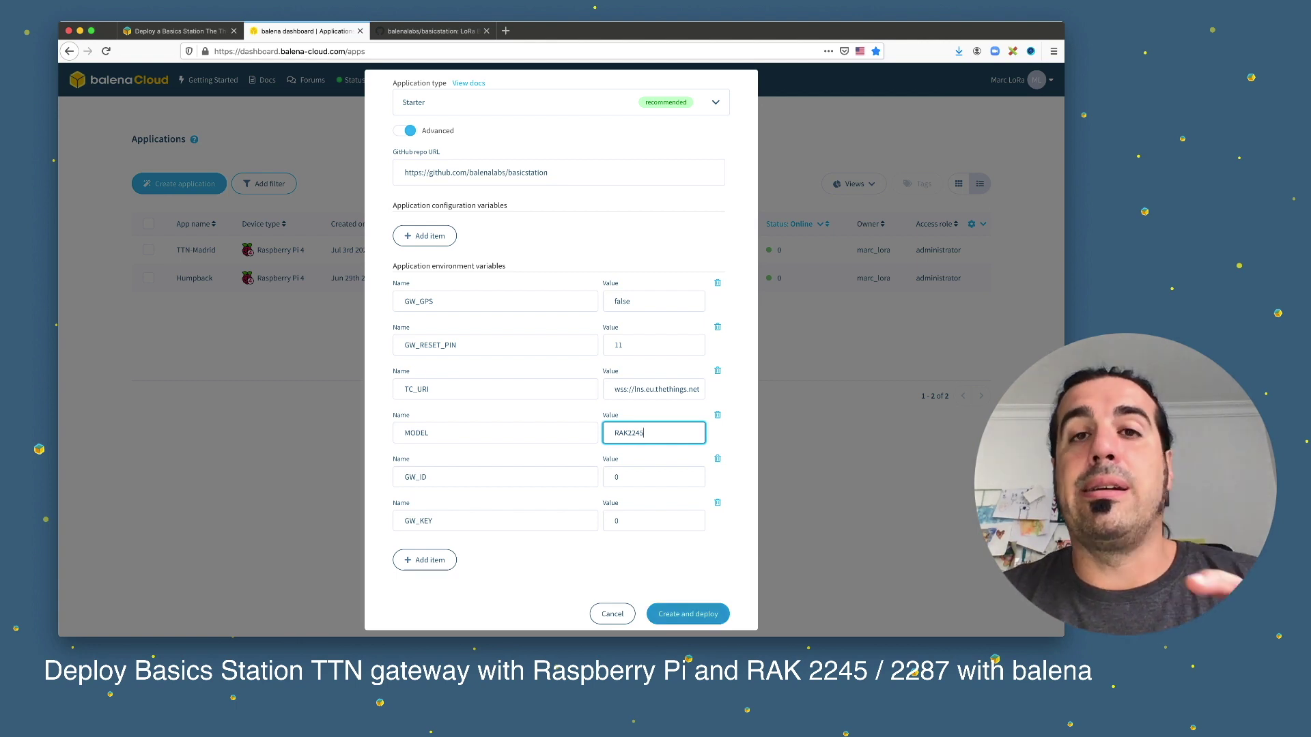
key("Return")
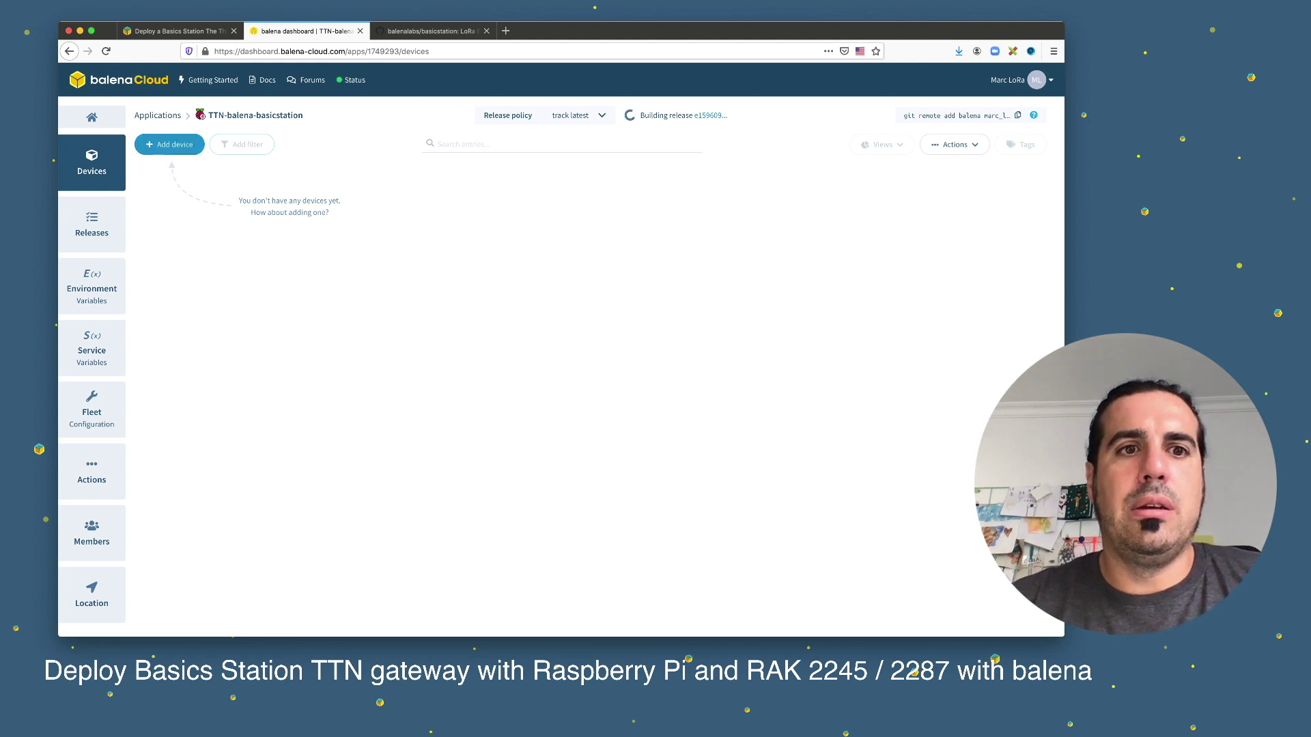
- Start adding a Raspberry Pi 4 device with balenaOS and choose the Development edition
left_click(169, 144)
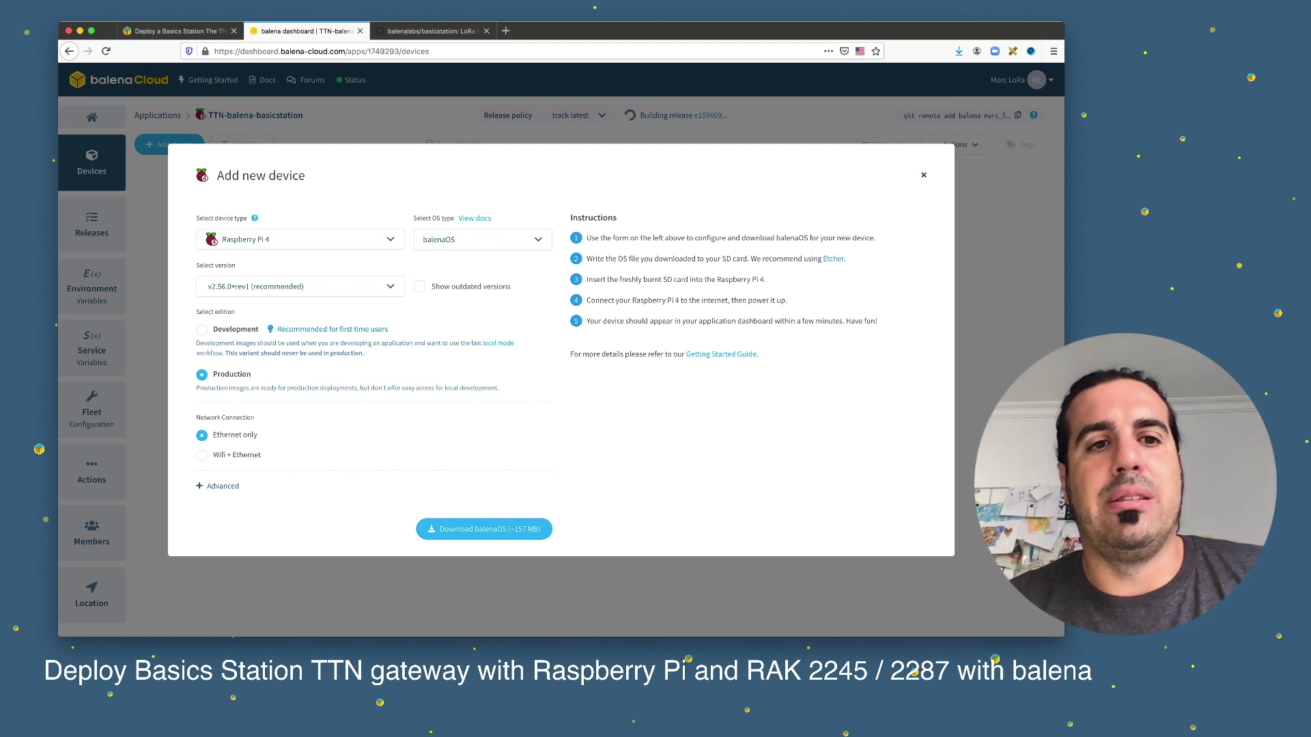
left_click(483, 240)
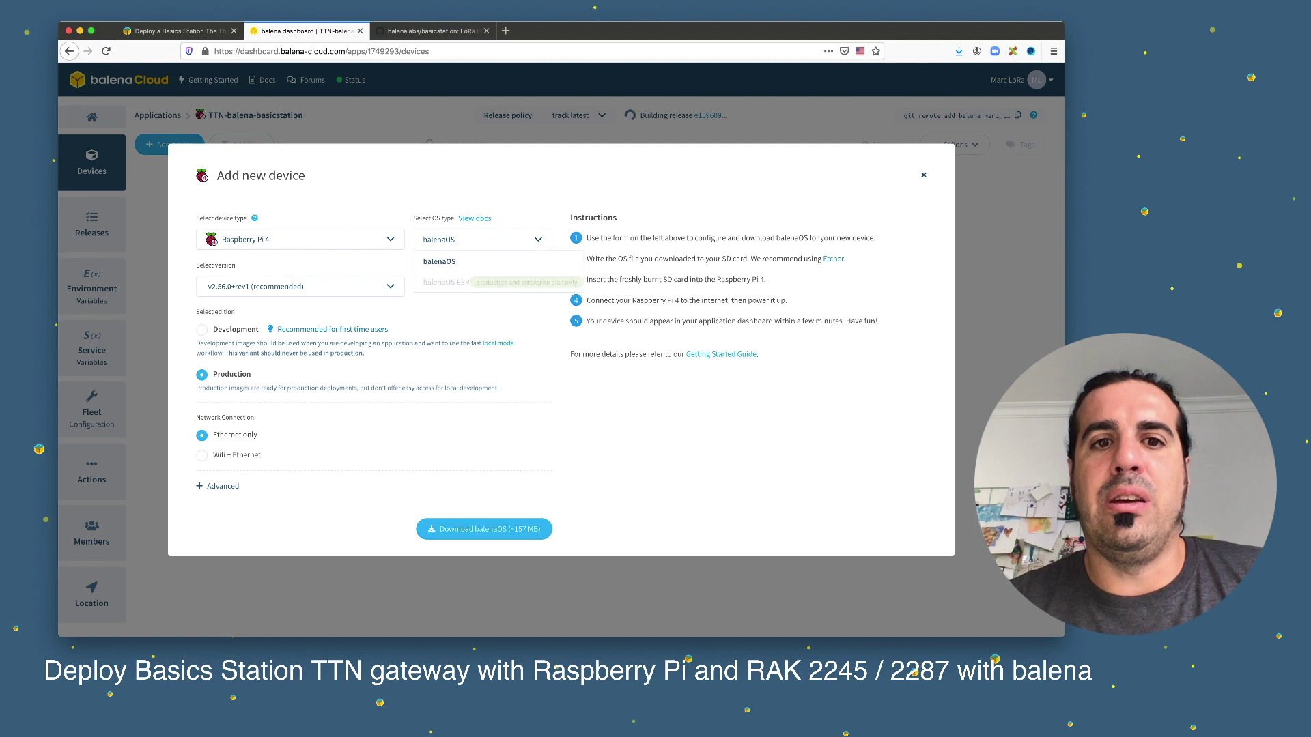
left_click(483, 239)
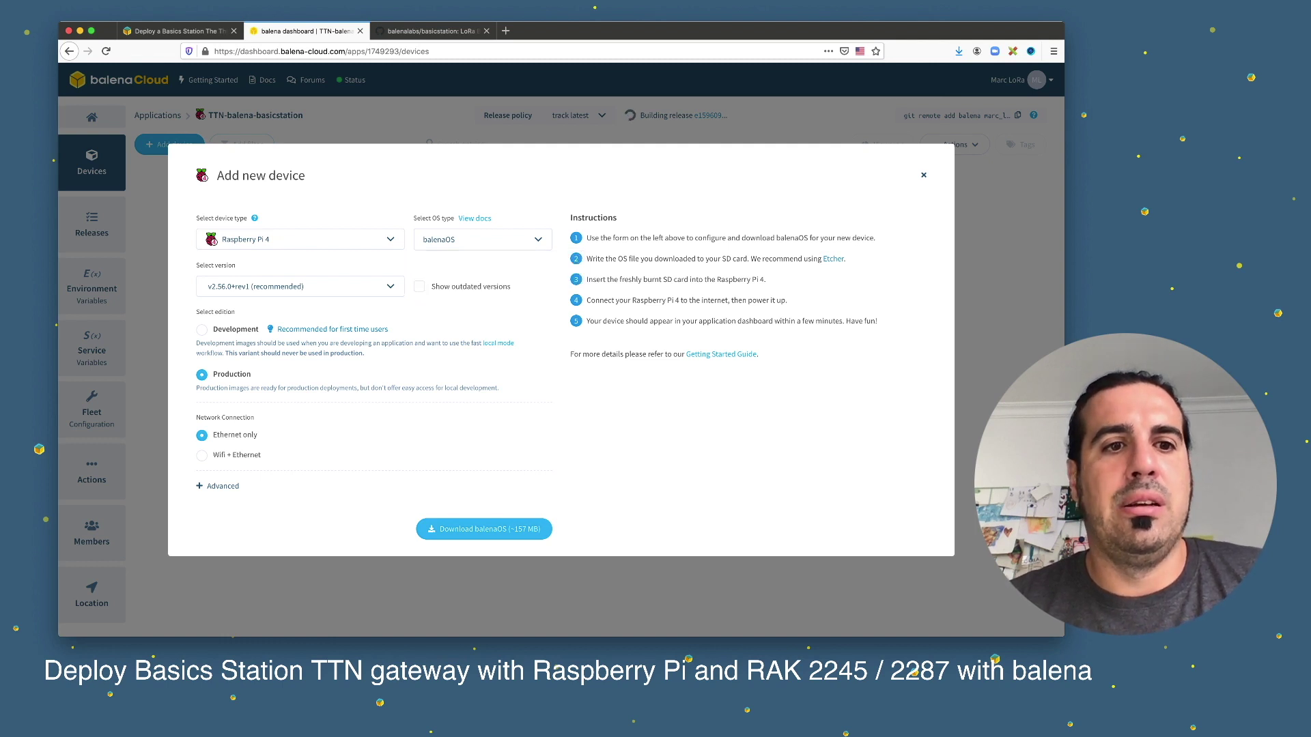
left_click(202, 330)
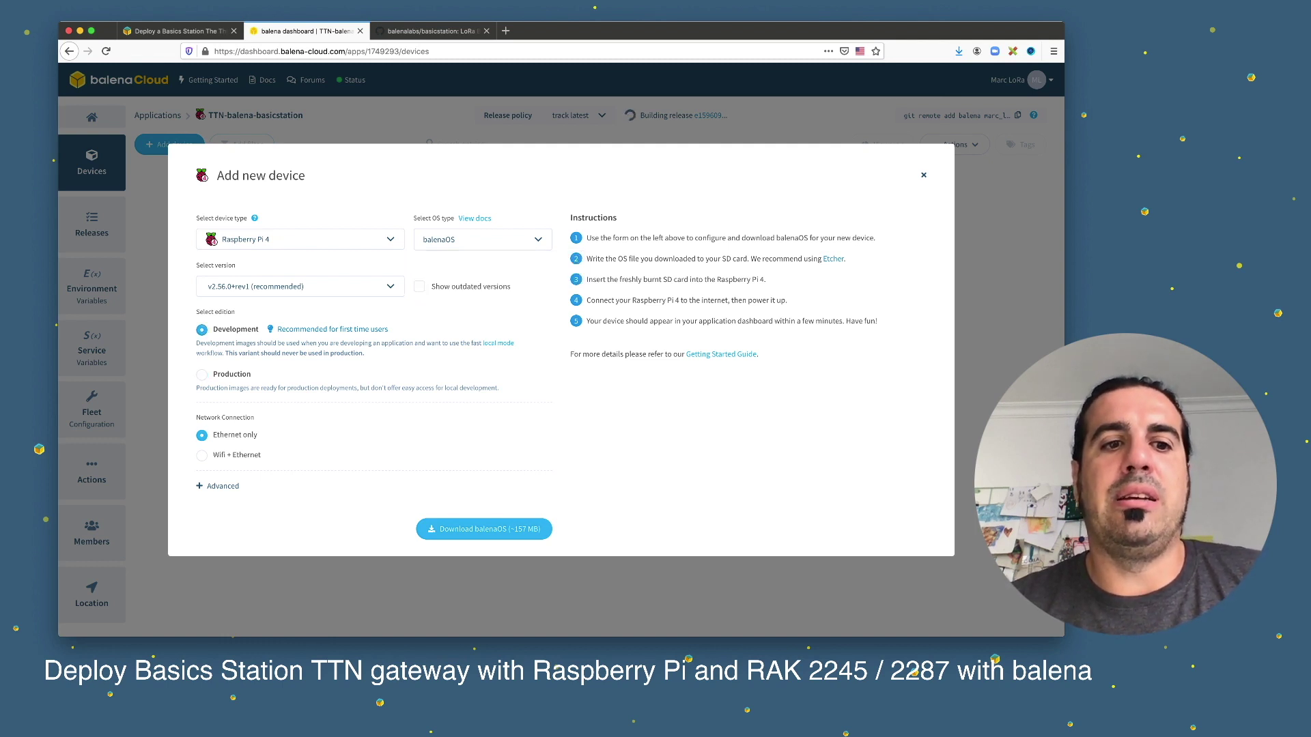
- Set the device's network connection to Wifi + Ethernet with SSID balenaWiFi and enter the Wifi passphrase
left_click(202, 456)
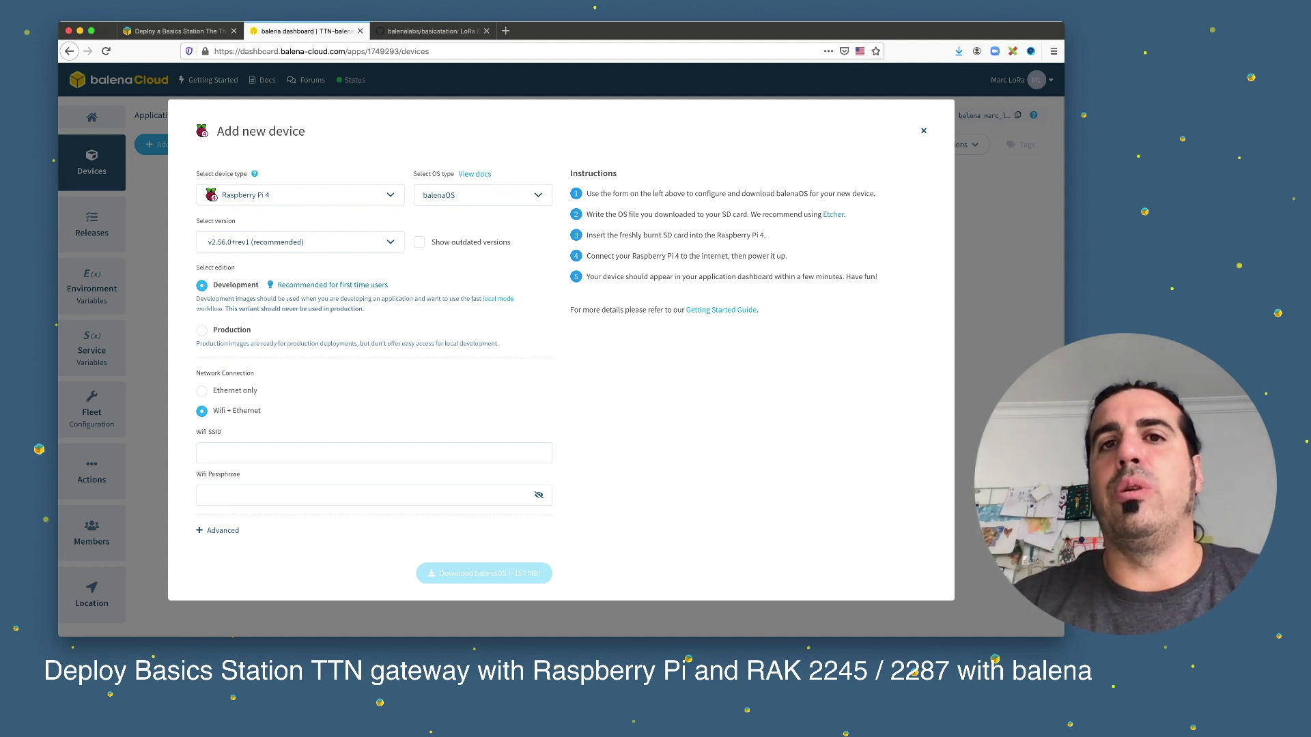
left_click(373, 453)
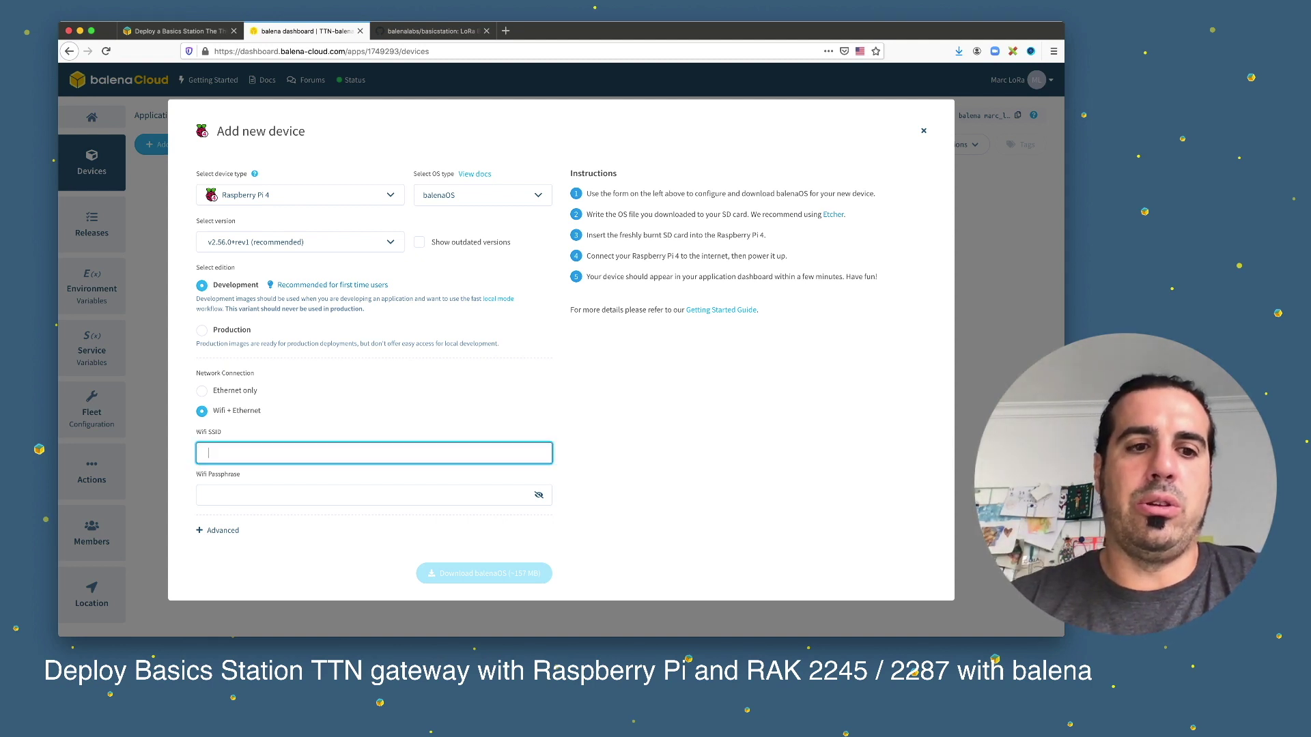
type("balenaWiF")
type("i")
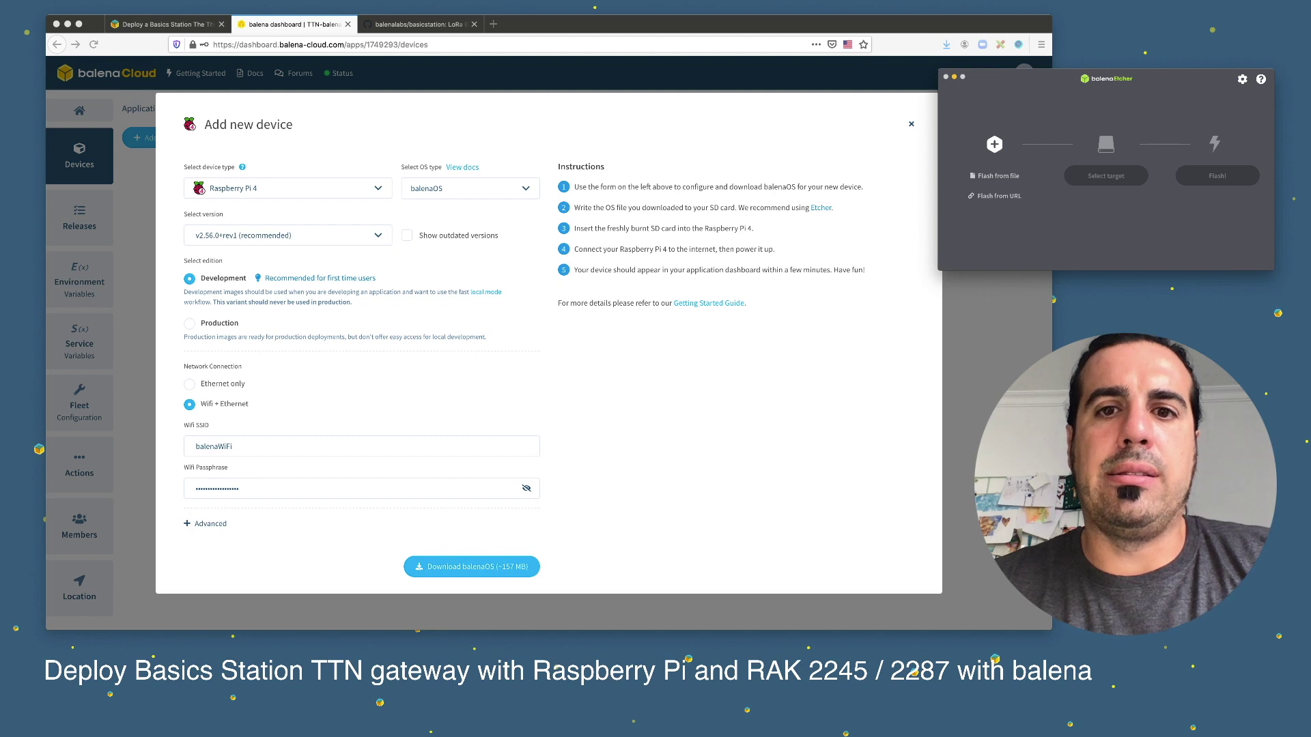
- In balenaEtcher, load the balenaOS image file and flash it to the generic mass storage SD card
key("Return")
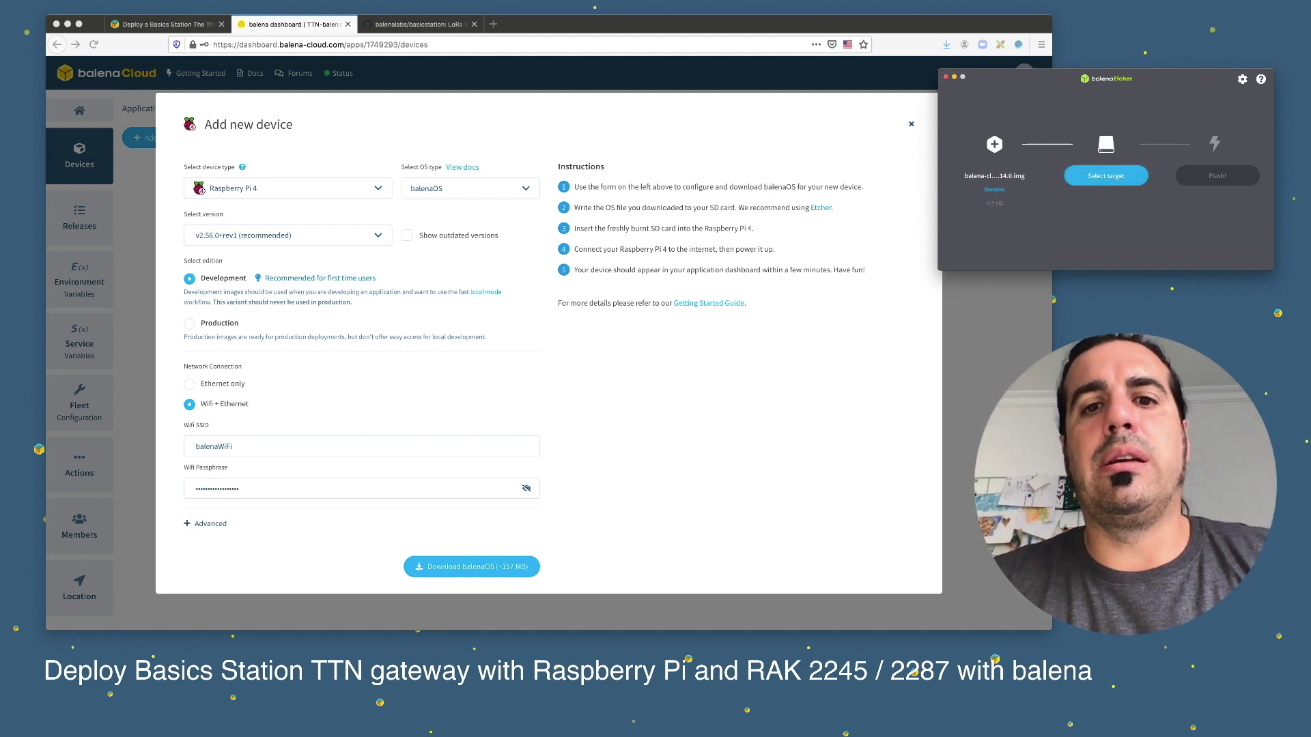
left_click(1106, 175)
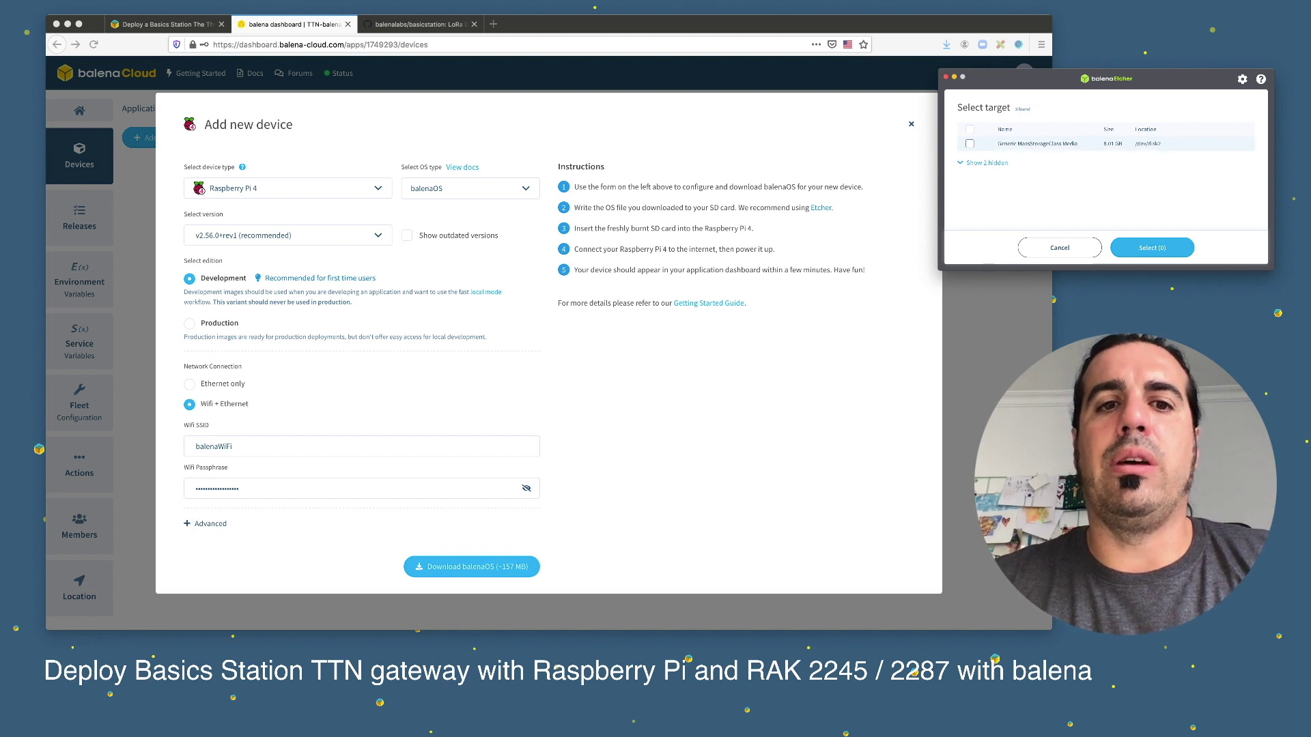
left_click(970, 144)
left_click(1152, 247)
left_click(1217, 176)
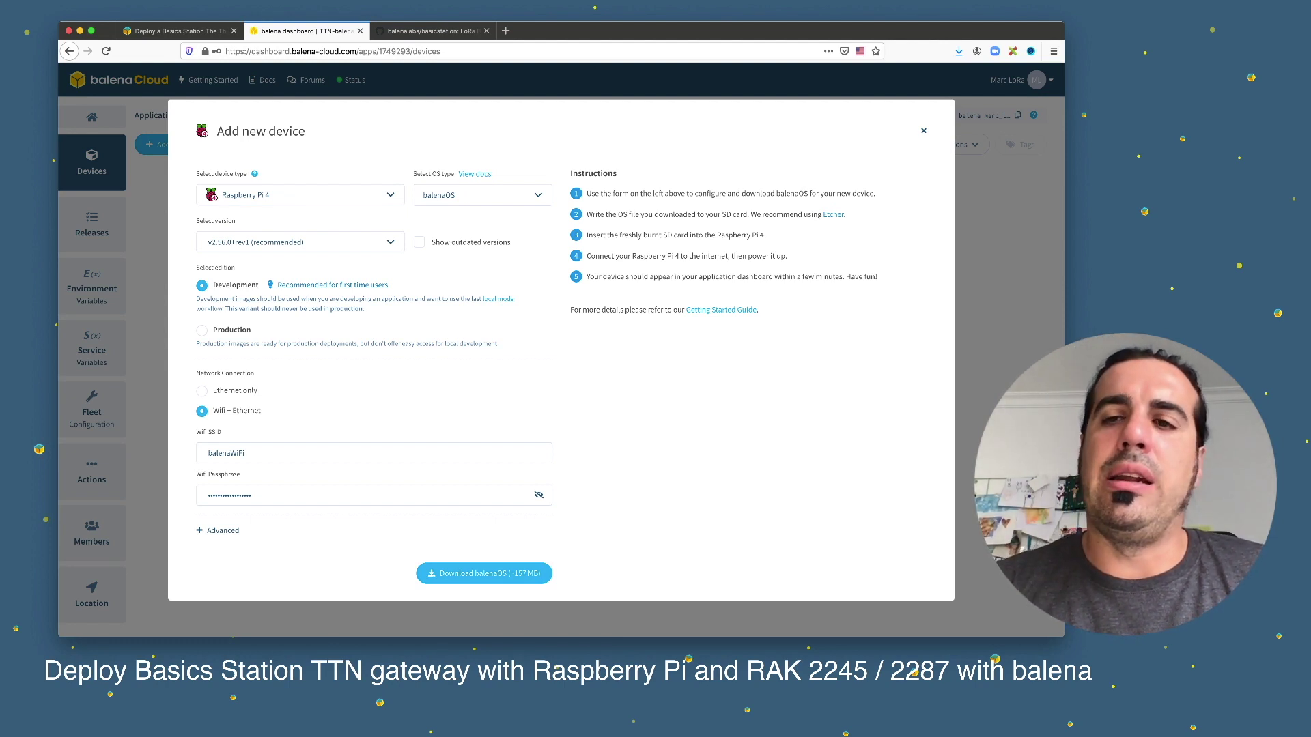
- Download the configured balenaOS image and open the little-waterfall device in the TTN-balena-basicstation application
left_click(484, 573)
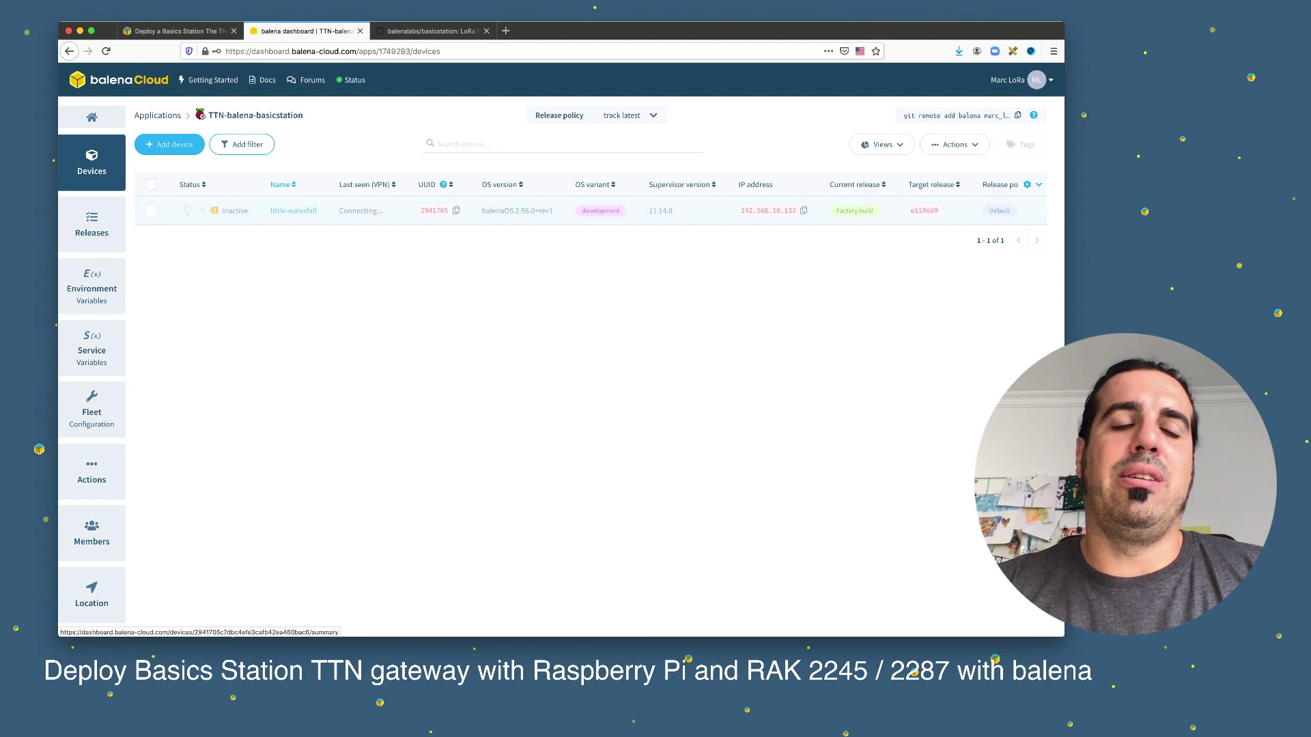
left_click(293, 211)
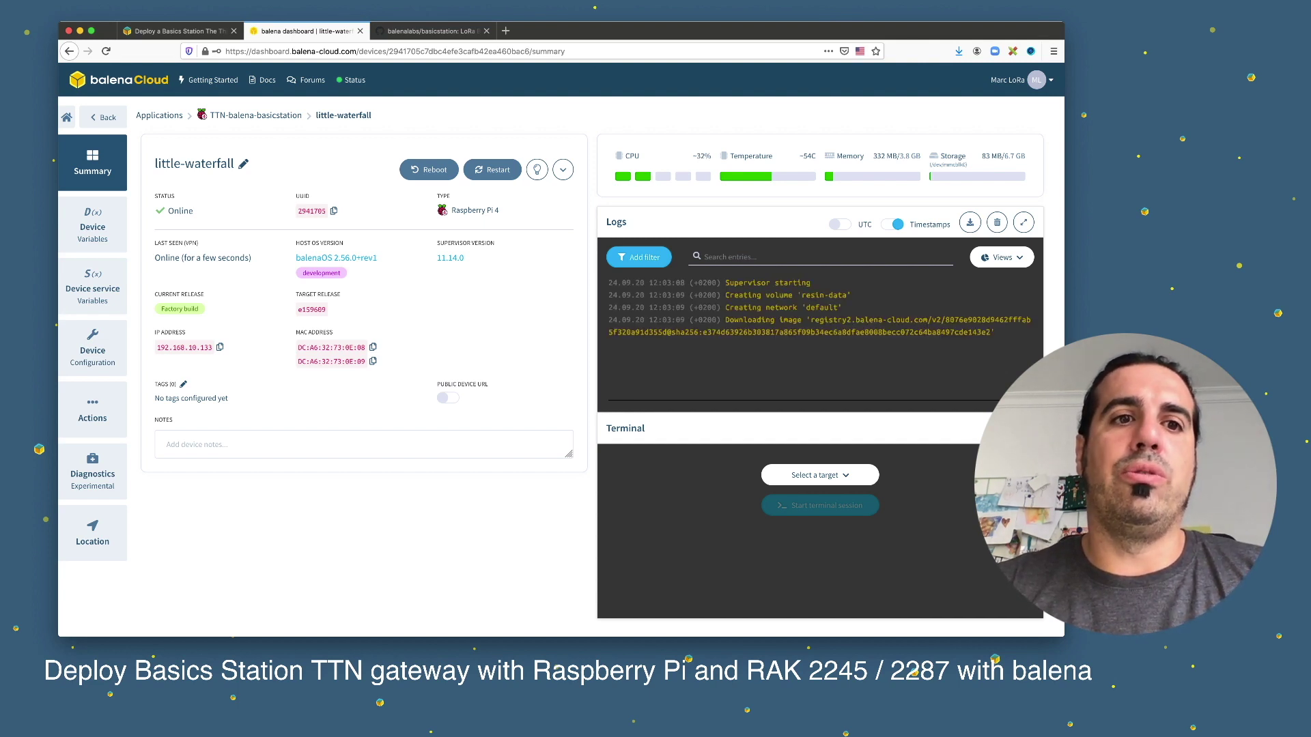
- Rename the device to RAK2245
left_click(243, 164)
key("super+a")
type("RAK2245")
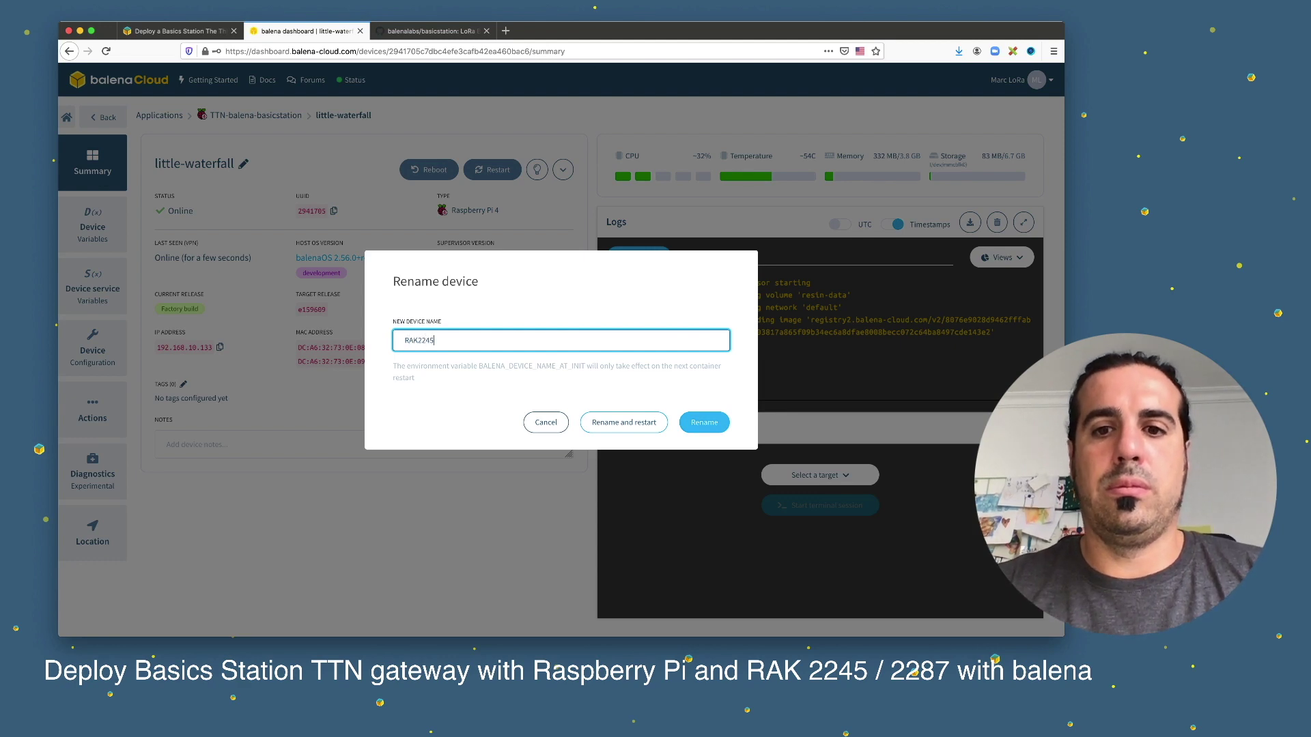
key("Return")
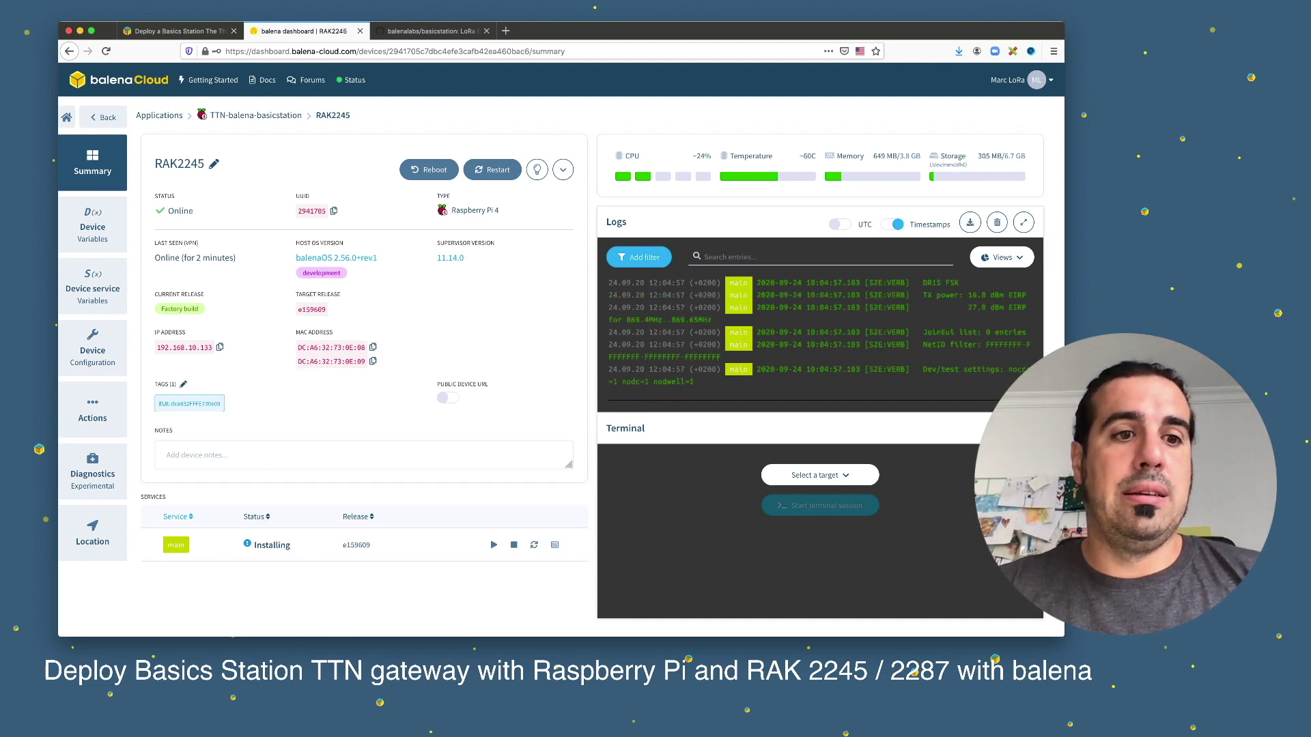
- Copy the device's EUI tag into its notes, remove the "EUI:" prefix and cut the bare identifier
left_click(189, 404)
left_click(197, 455)
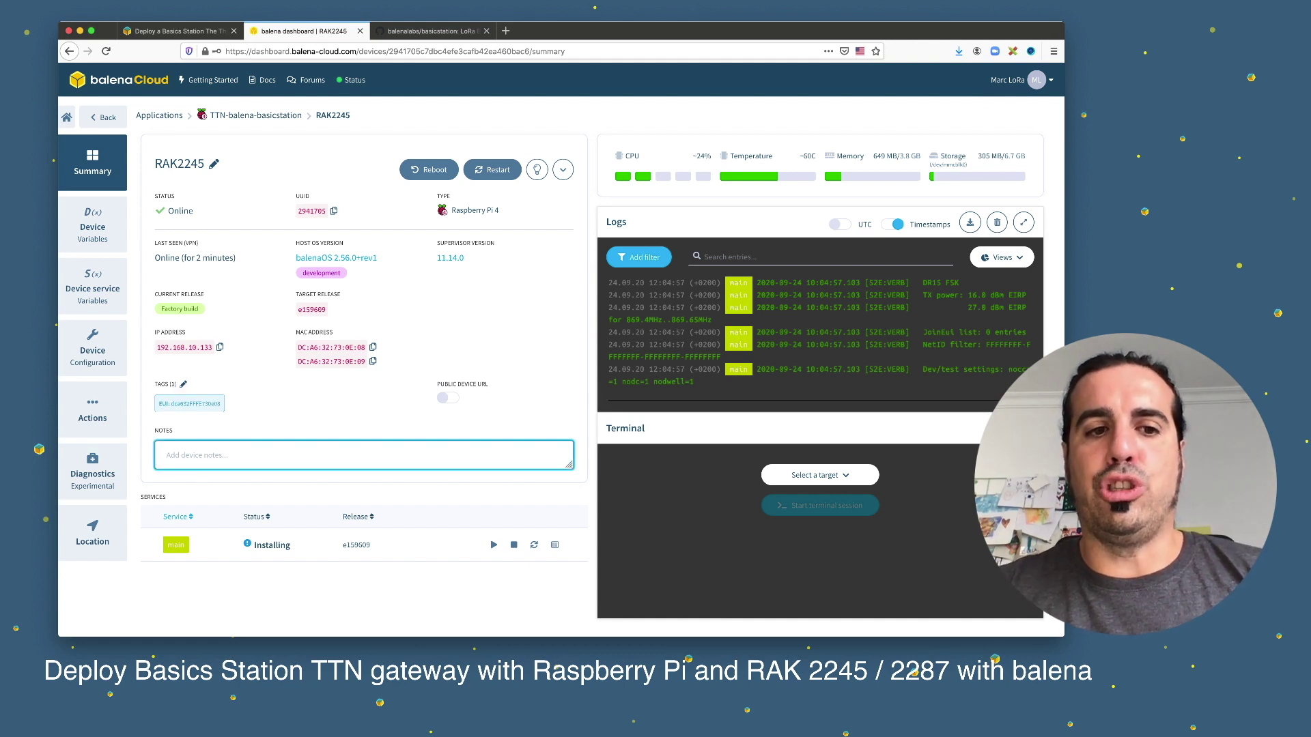
key("super+v")
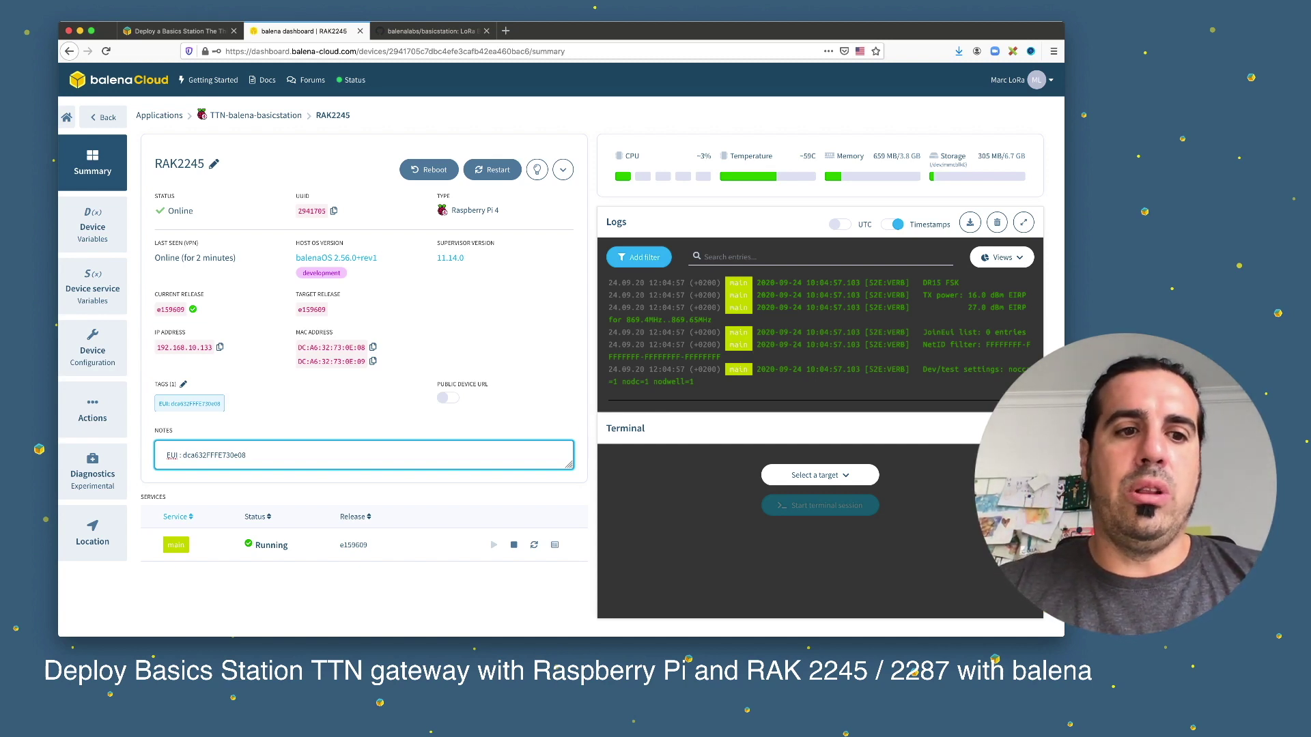
key("shift+super+Left")
key("BackSpace")
key("super+a")
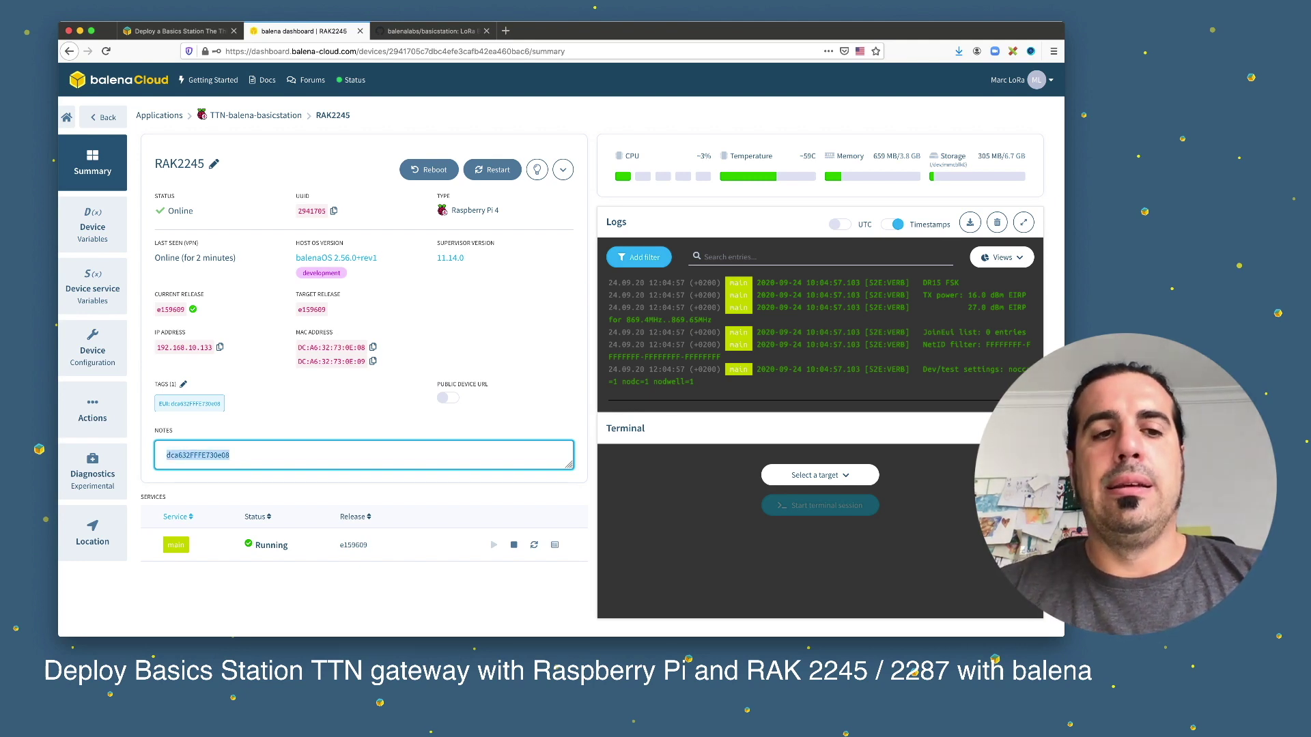
key("super+x")
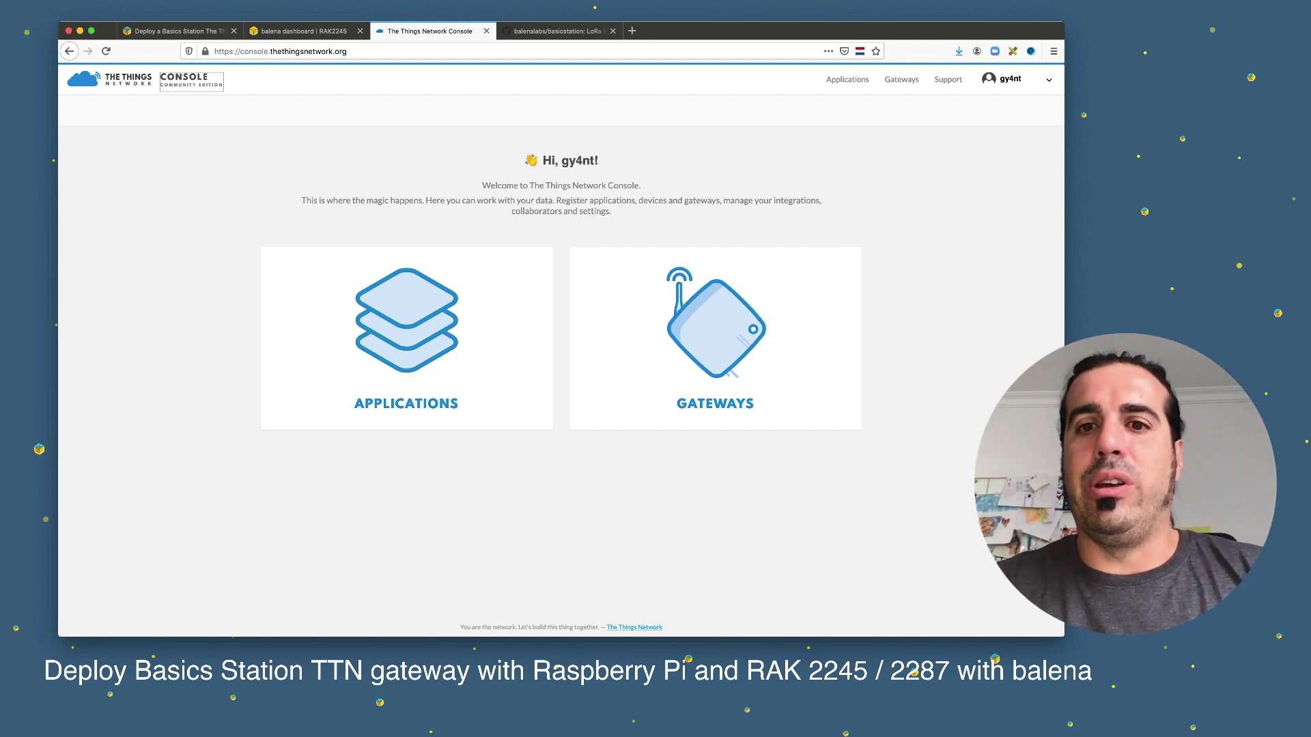
- In The Things Network Console, start registering a new gateway that uses the legacy packet forwarder
left_click(715, 340)
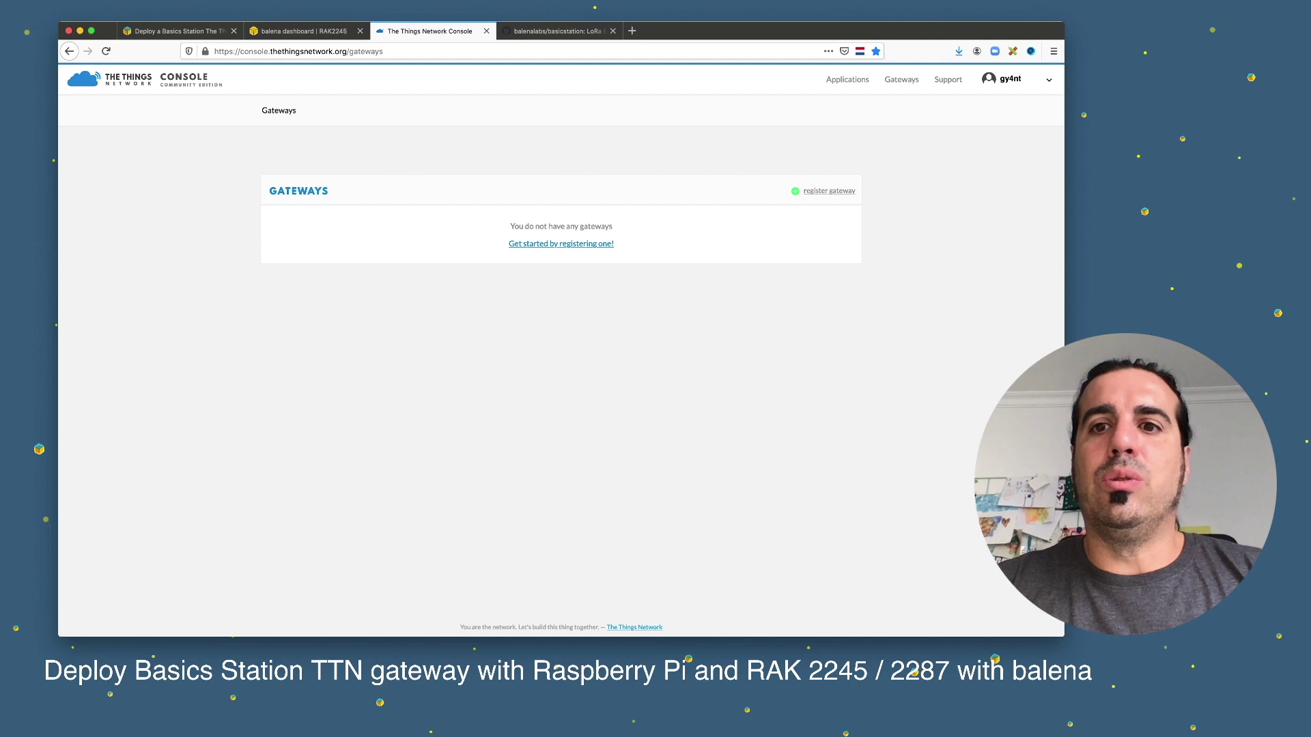
left_click(829, 191)
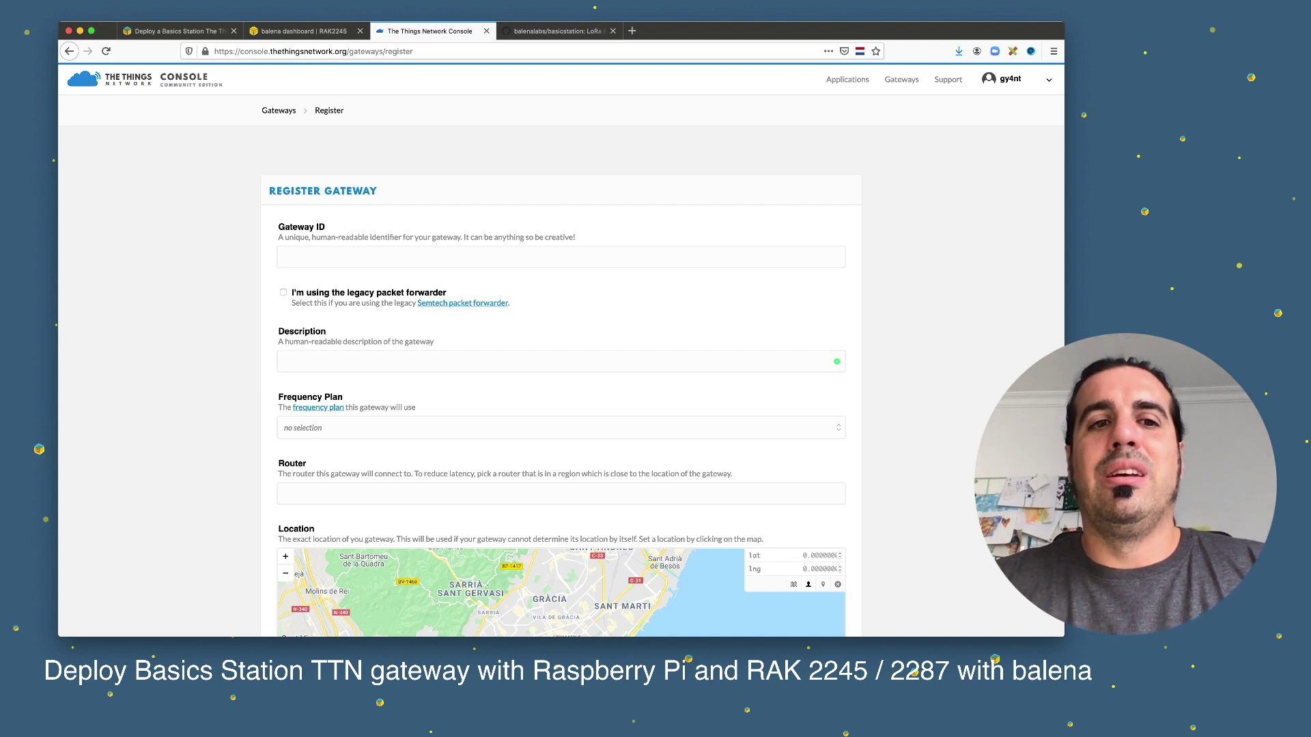
left_click(283, 292)
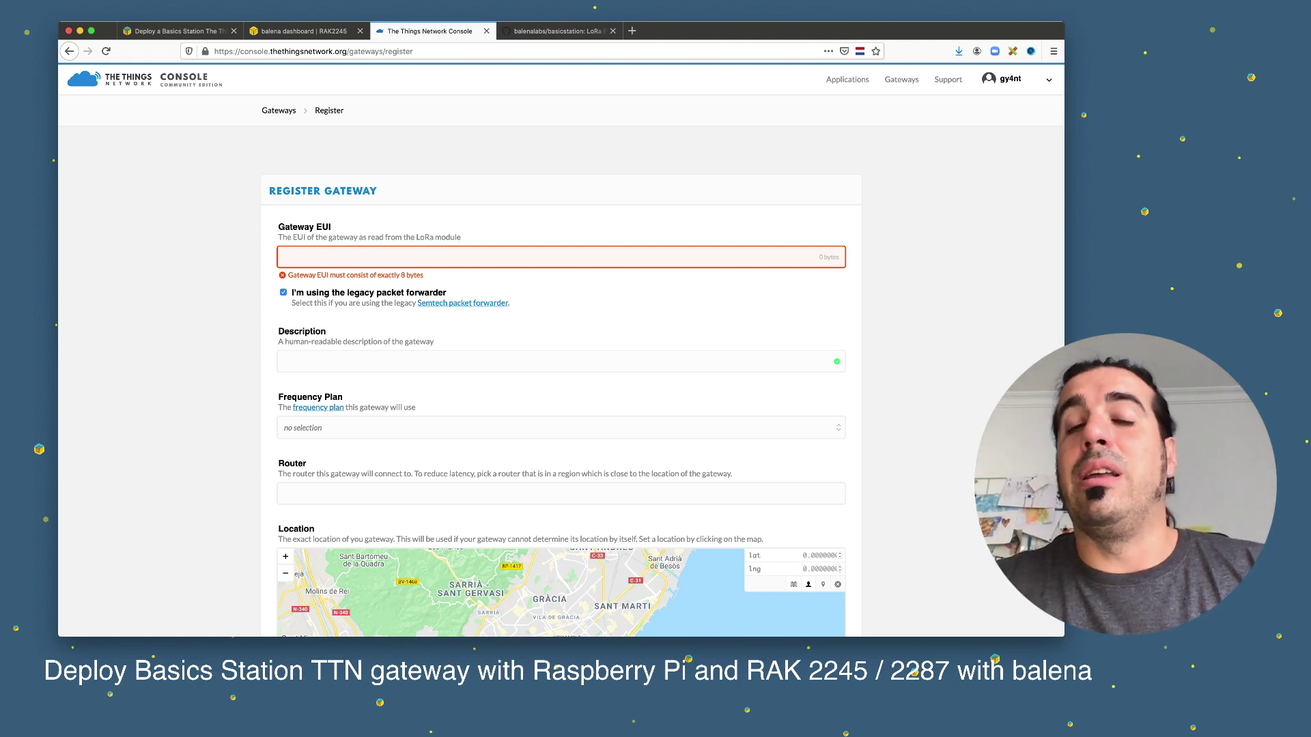
- Paste the device's EUI as the Gateway EUI and set the description to "RAK2245 balena"
key("super+v")
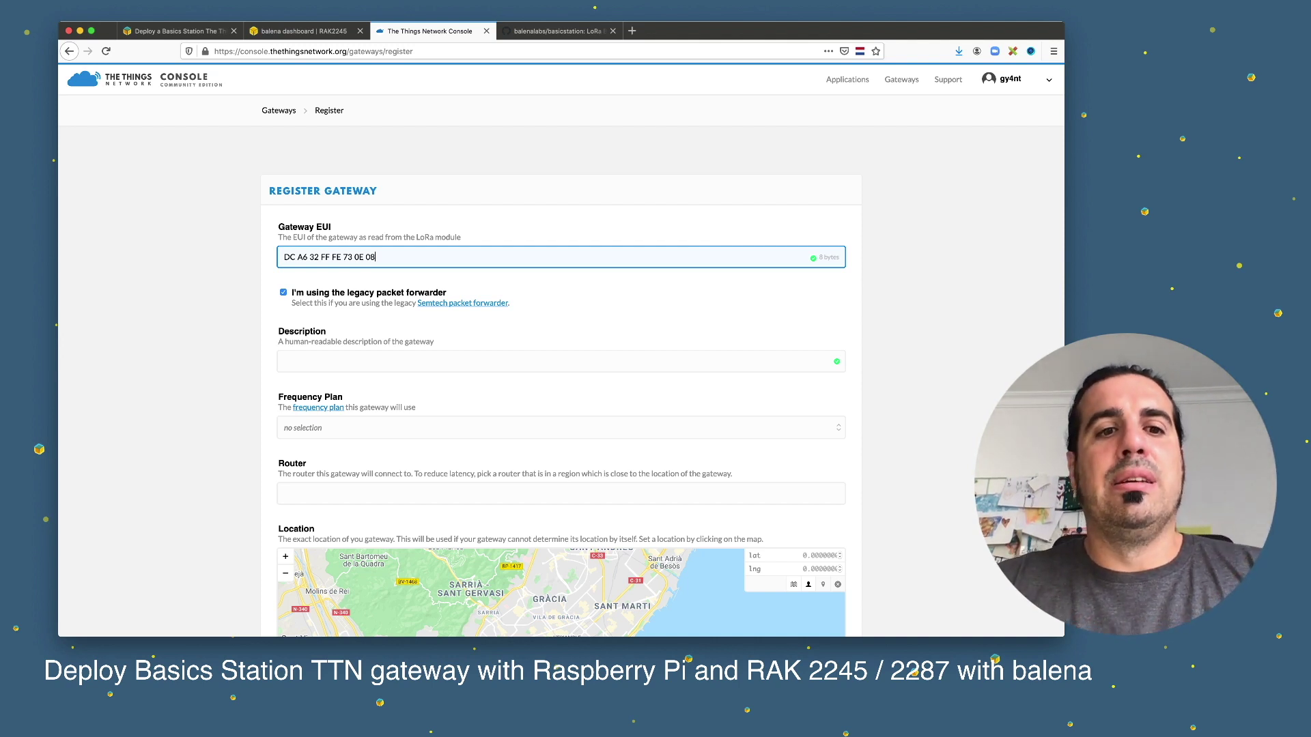
left_click(285, 362)
type("RAK2245 balena")
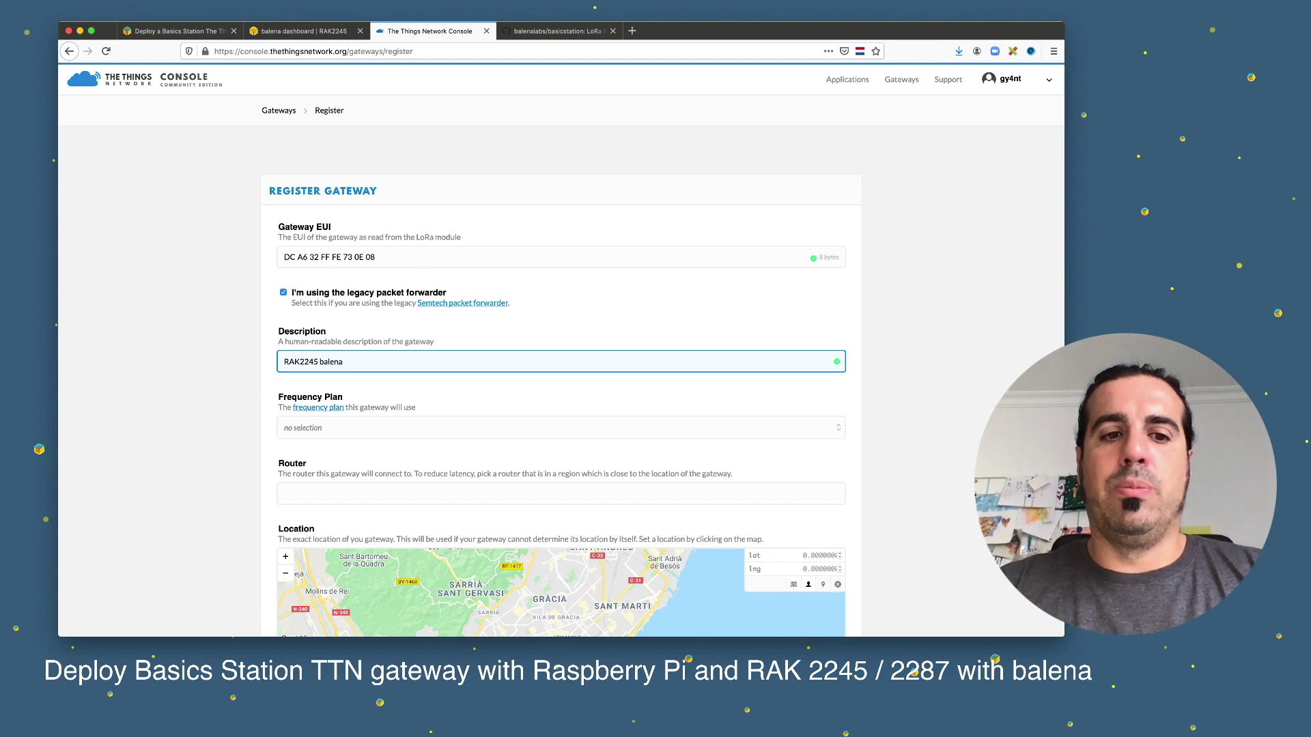
- Set the gateway's frequency plan to Europe 868MHz with the ttn-router-eu router and register the gateway
key("Tab")
left_click(297, 522)
scroll(298, 522, "down", 5)
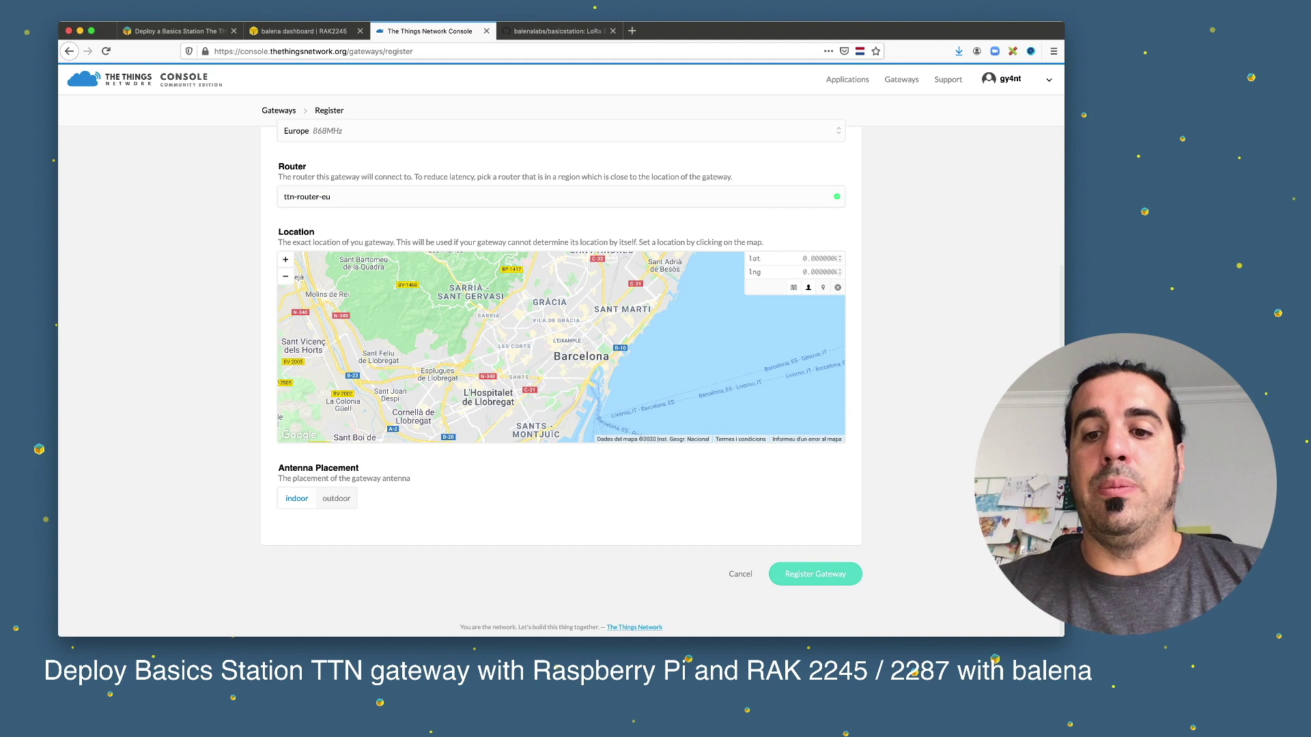
left_click(815, 574)
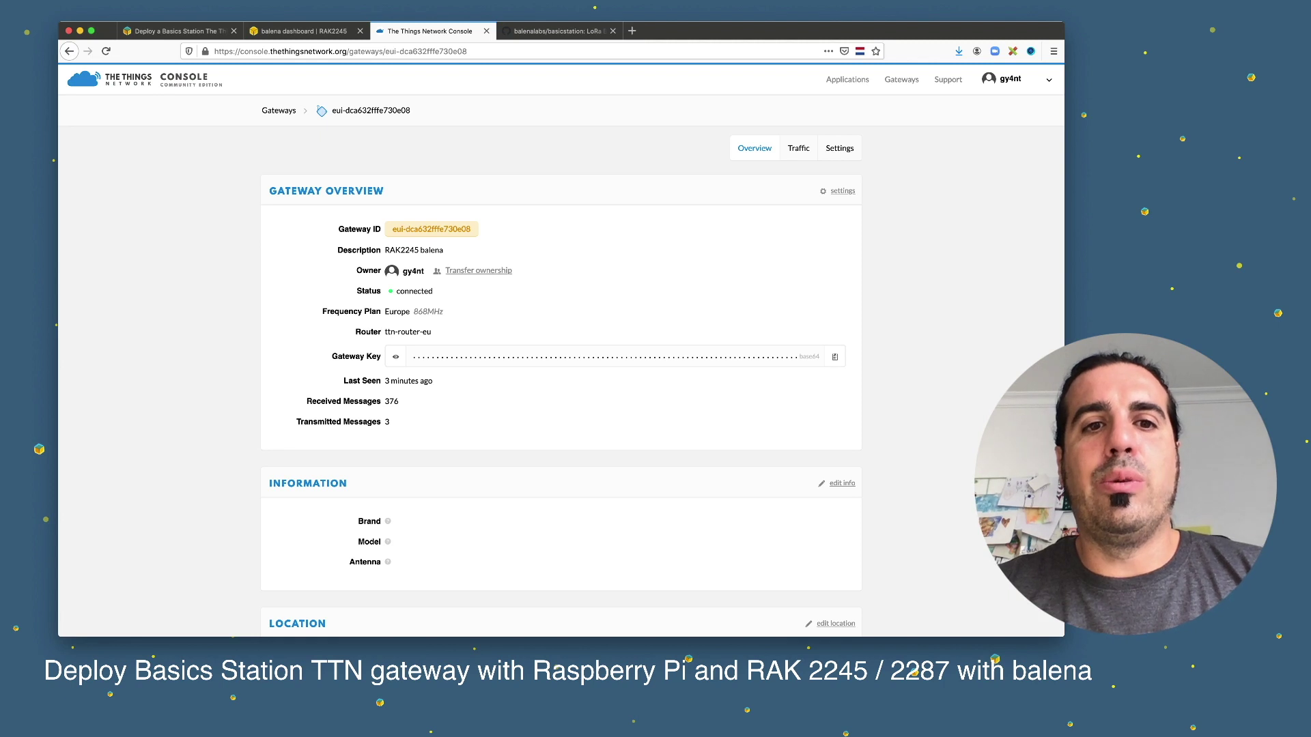
- Copy the registered gateway's ID and use it in balenaCloud to override the RAK2245 device's GW_ID variable
double_click(431, 229)
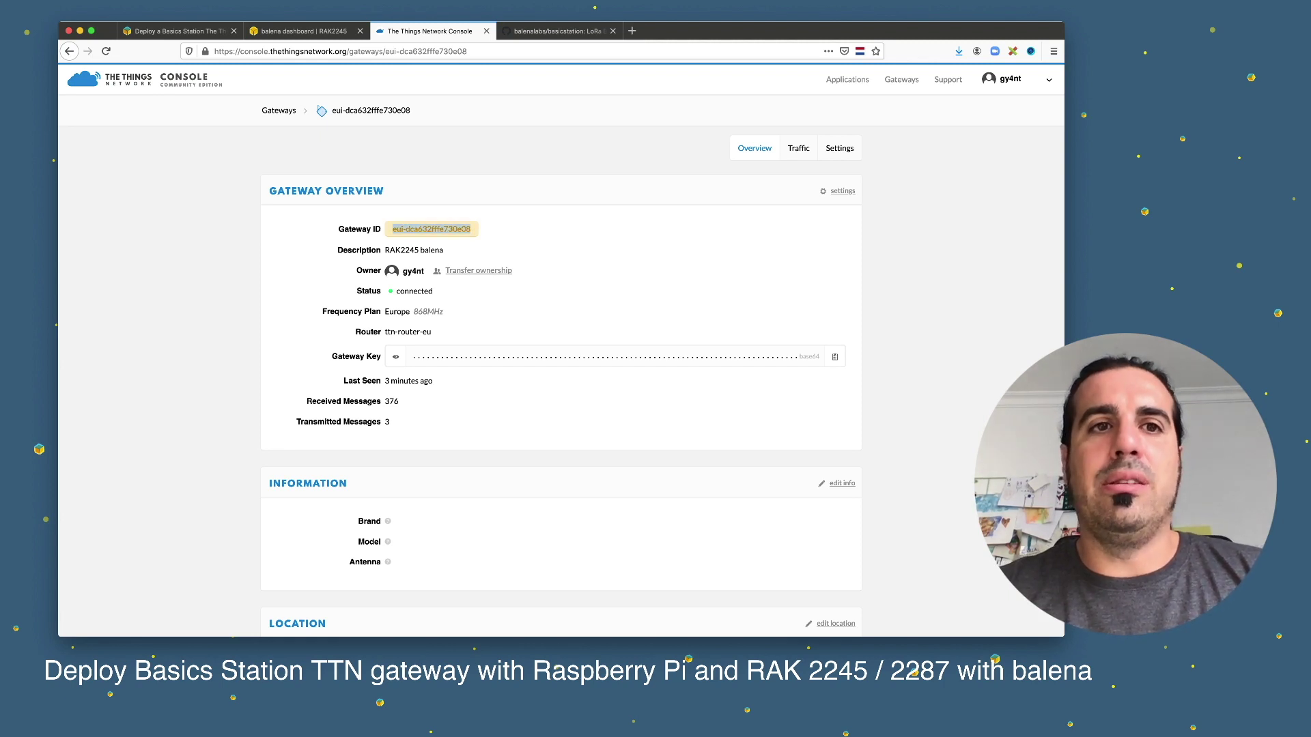
left_click(304, 30)
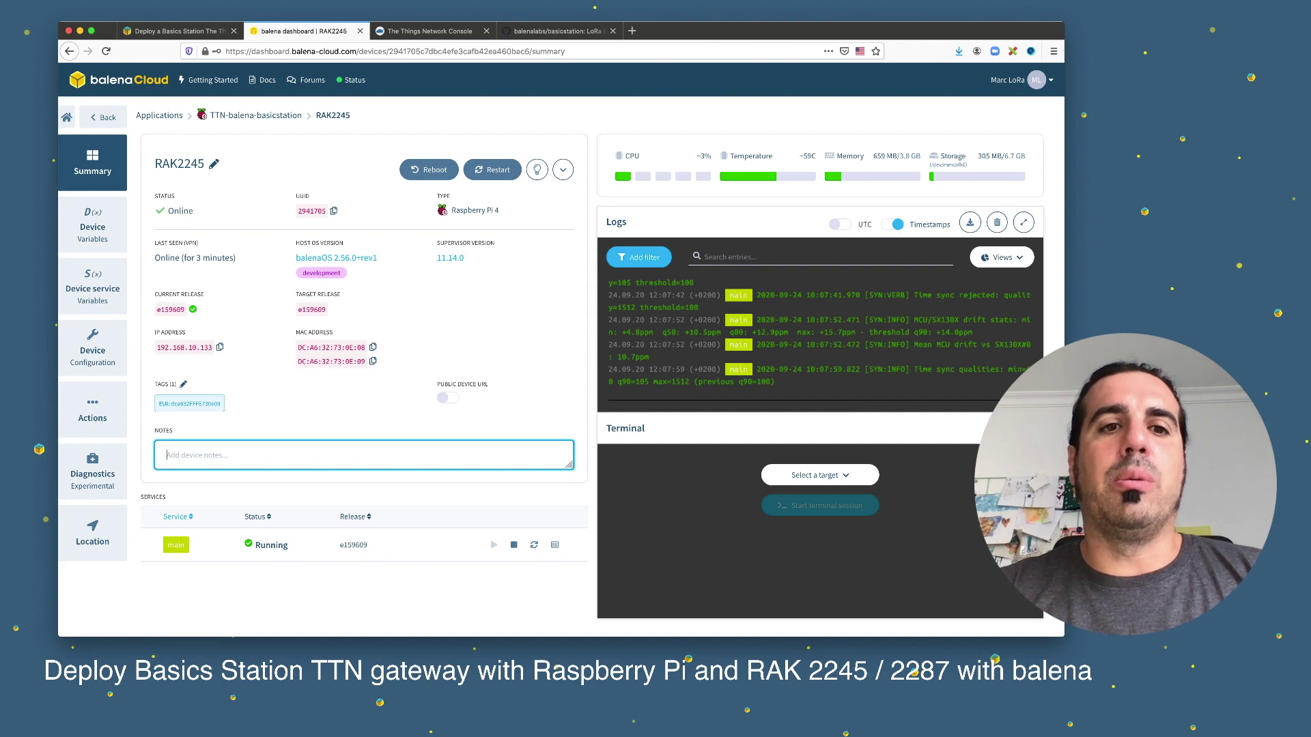
left_click(92, 225)
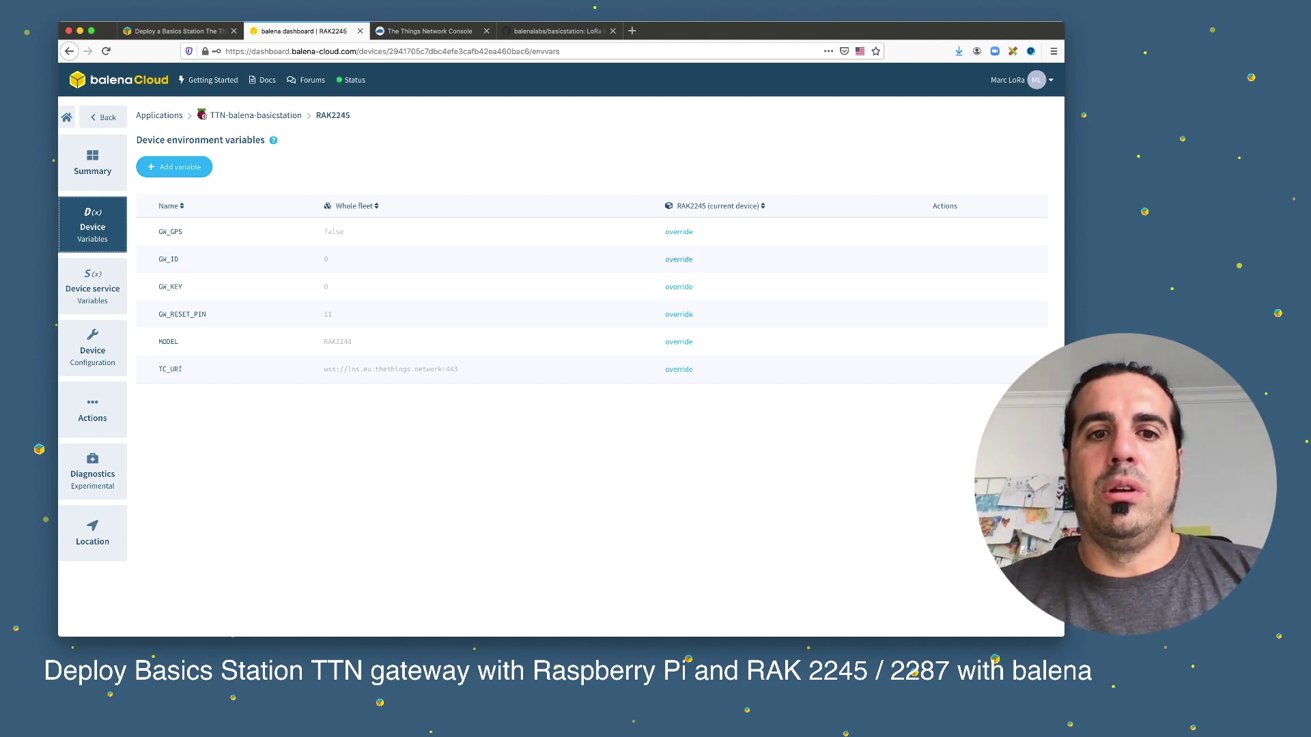
left_click(678, 259)
key("Tab")
key("super+v")
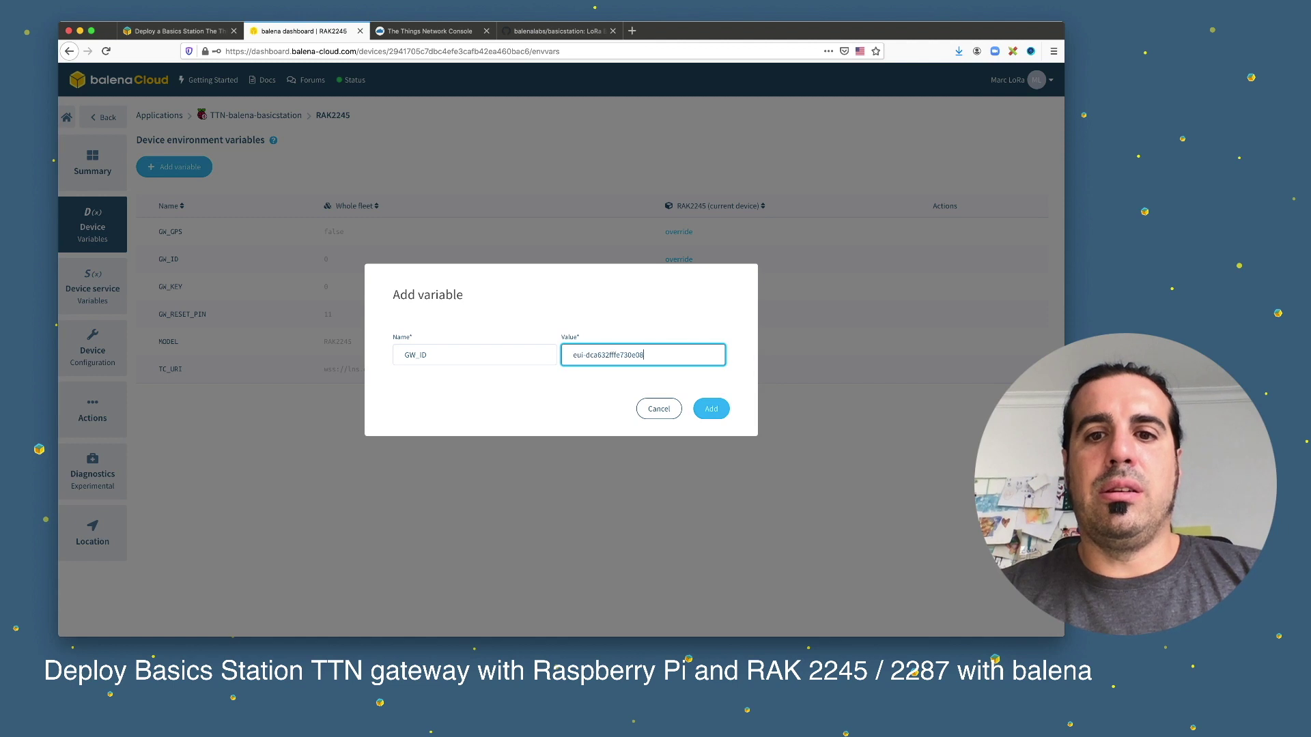
key("Return")
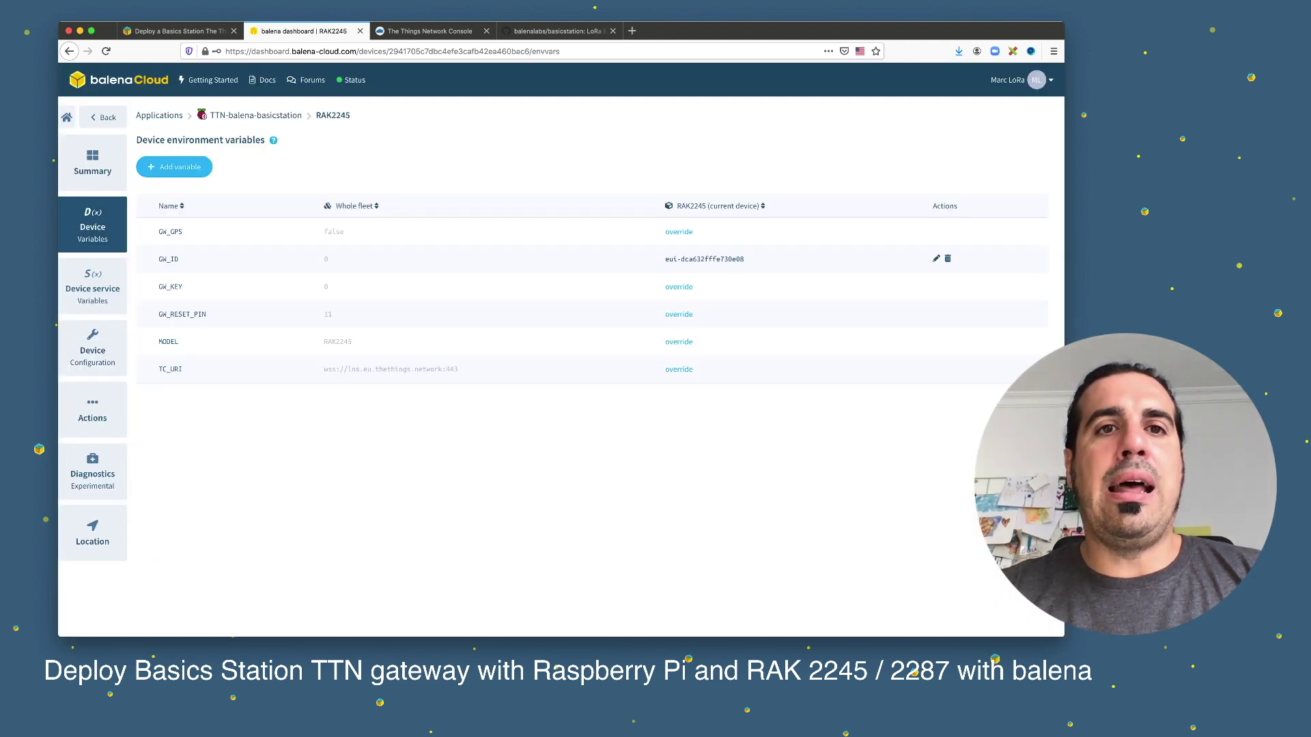
- Copy the gateway key from The Things Network Console and paste it in balenaCloud as the device's GW_KEY override
key("ctrl+Tab")
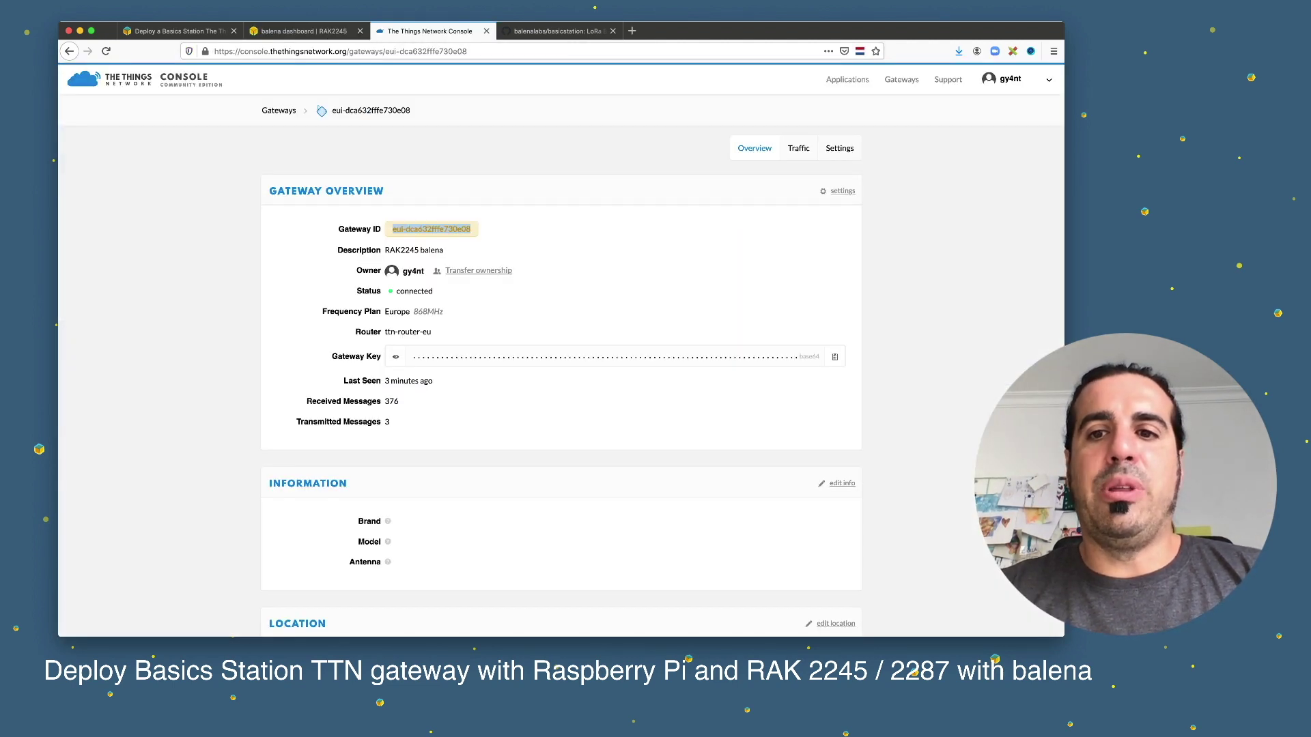
left_click(834, 356)
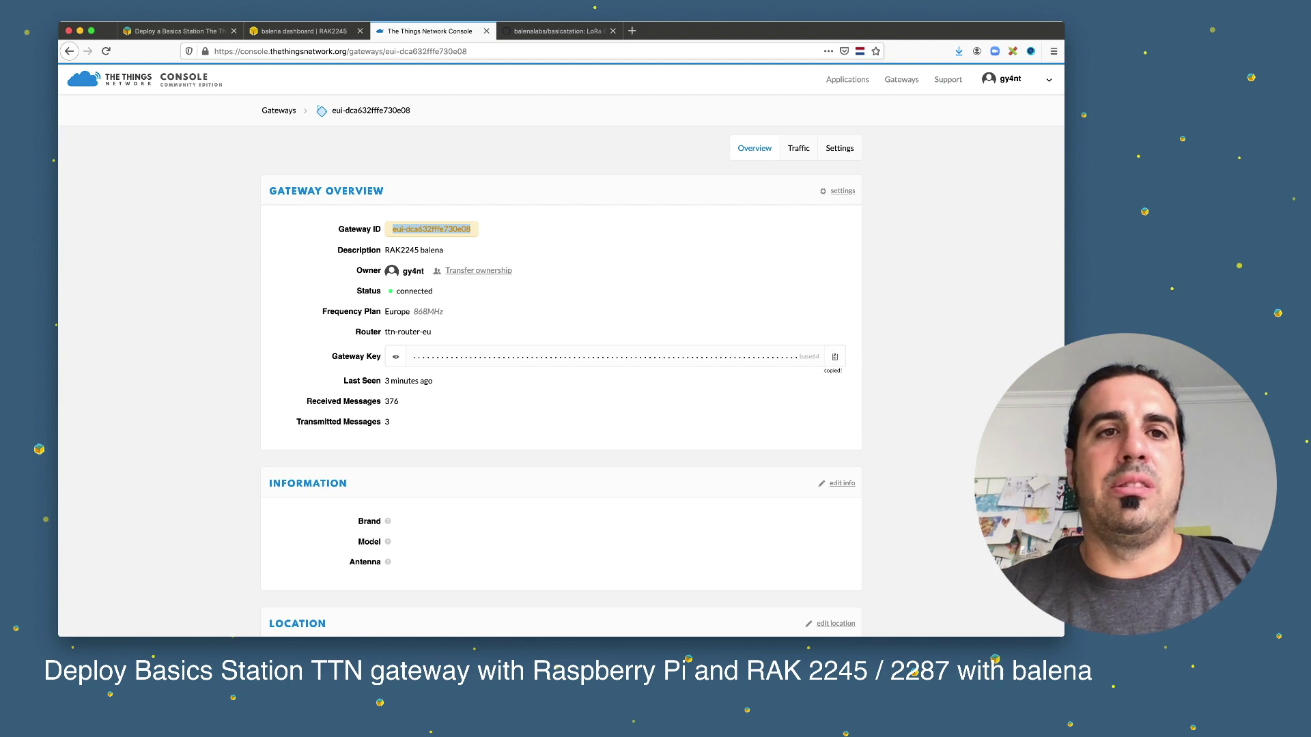
key("ctrl+shift+Tab")
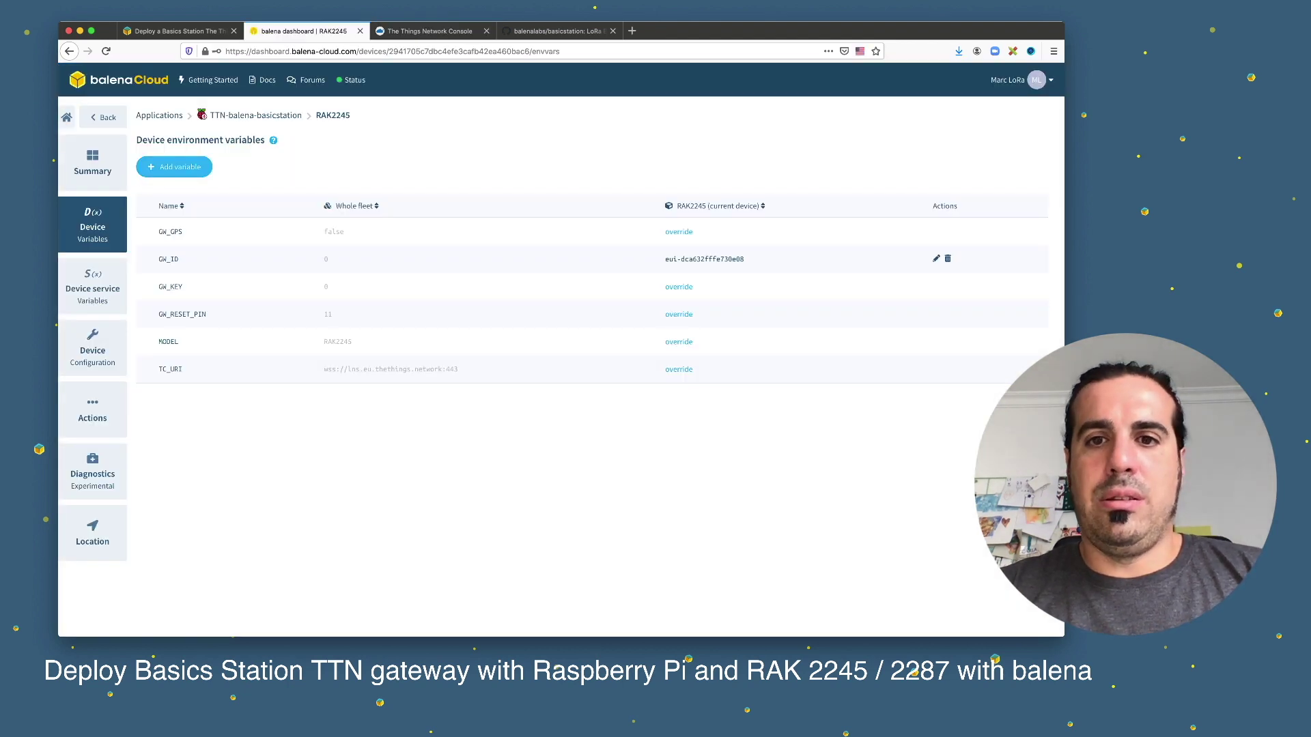
left_click(678, 287)
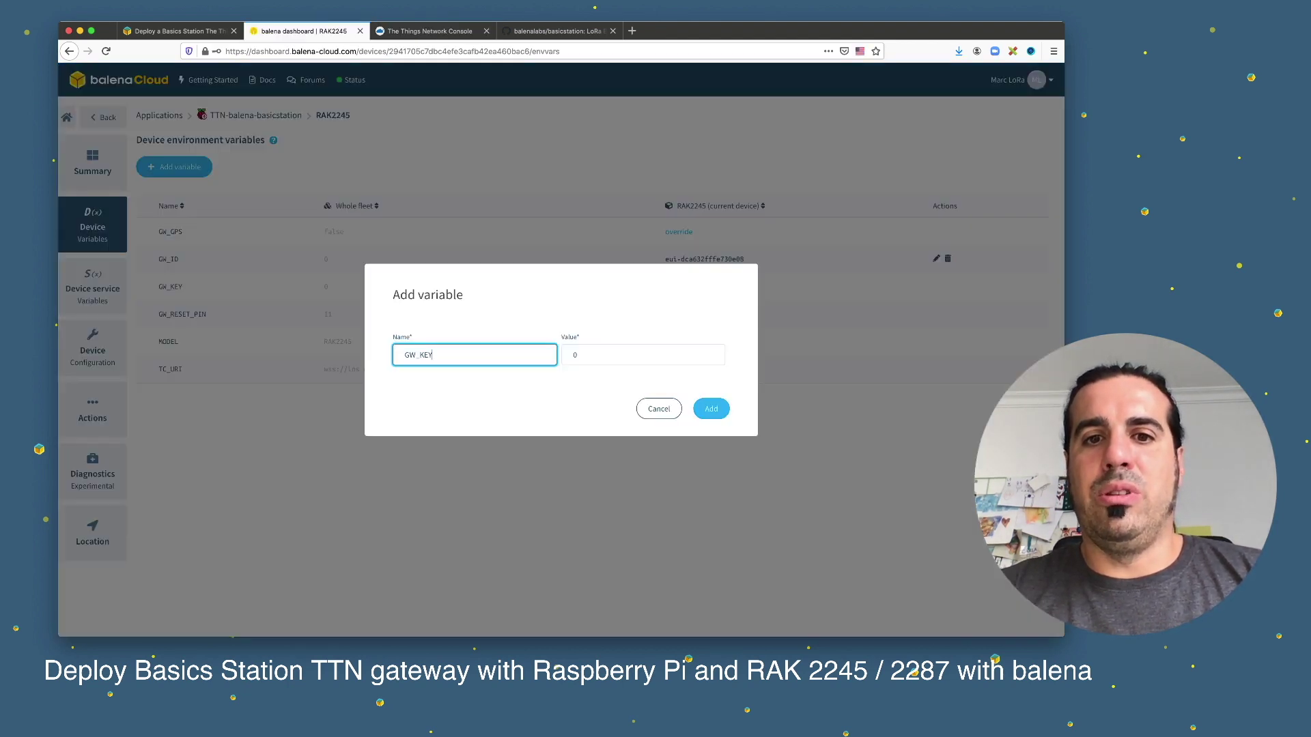
key("Tab")
key("super+v")
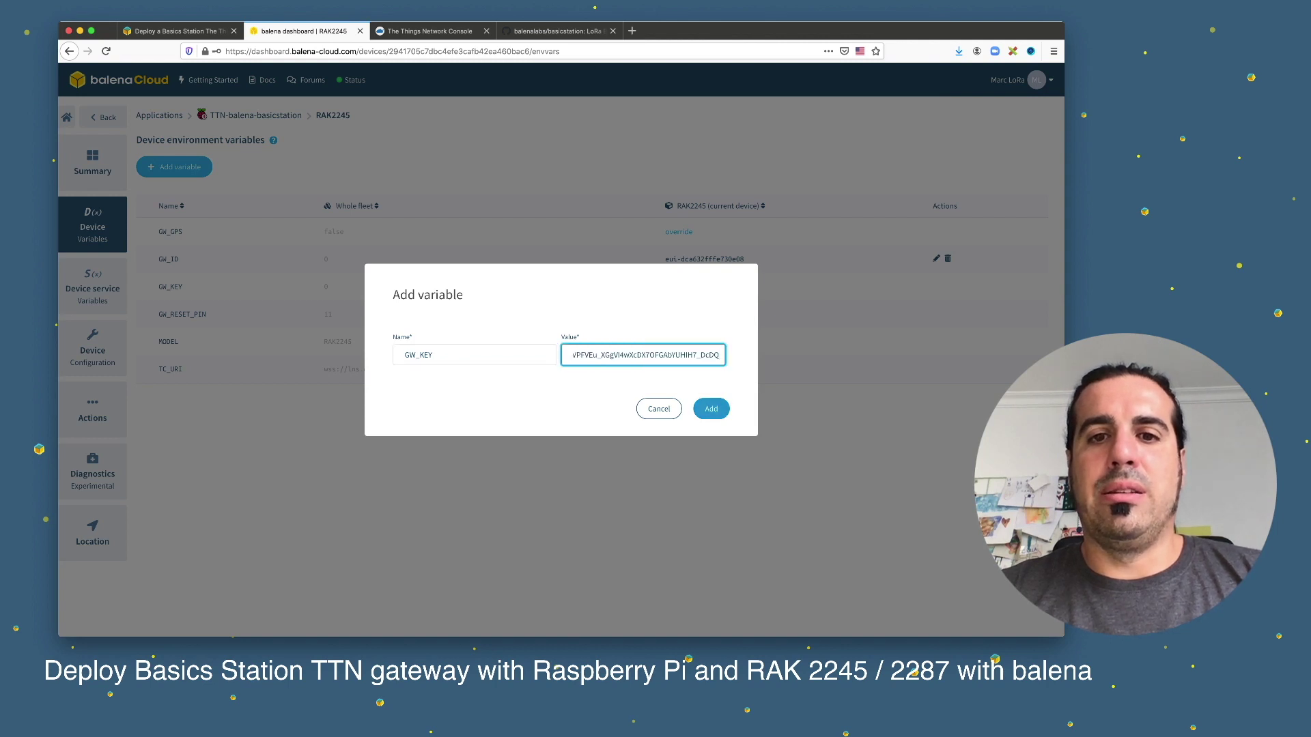
key("Return")
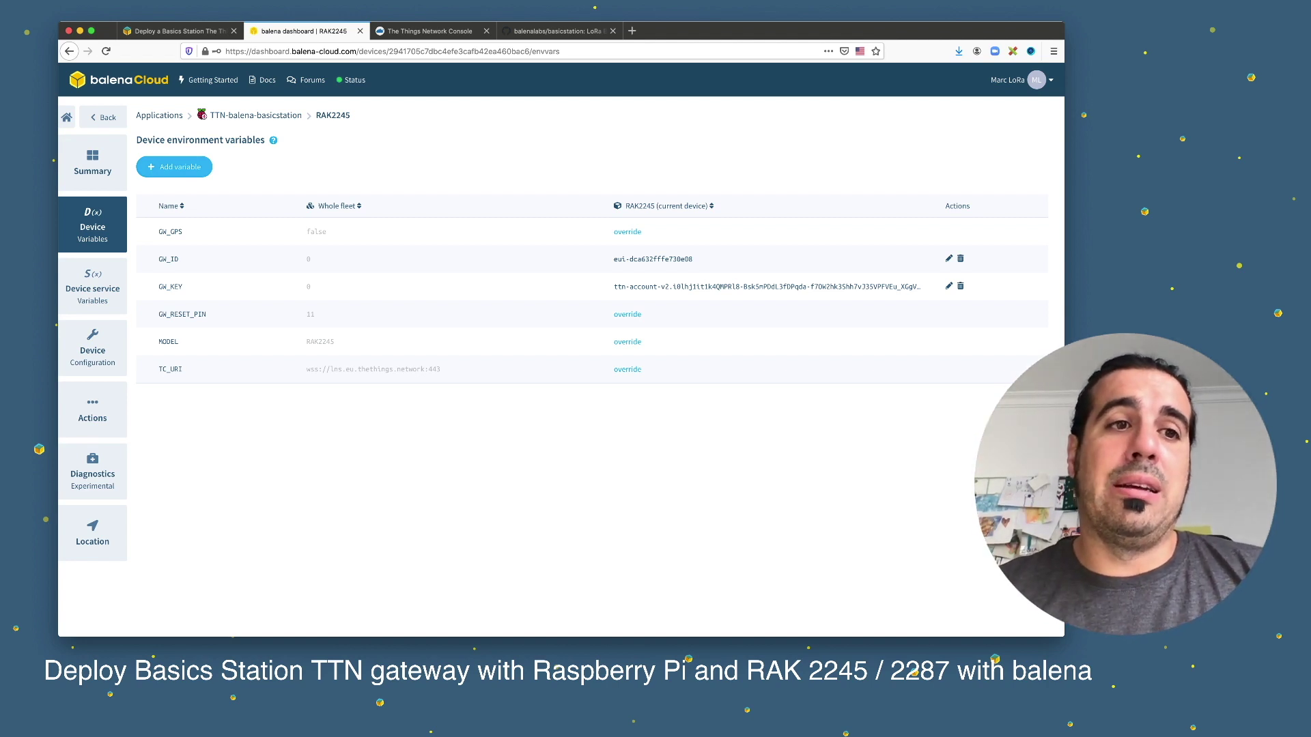
- Check the device's summary and logs, and examine the details of the latest uplink in The Things Network gateway traffic
left_click(93, 162)
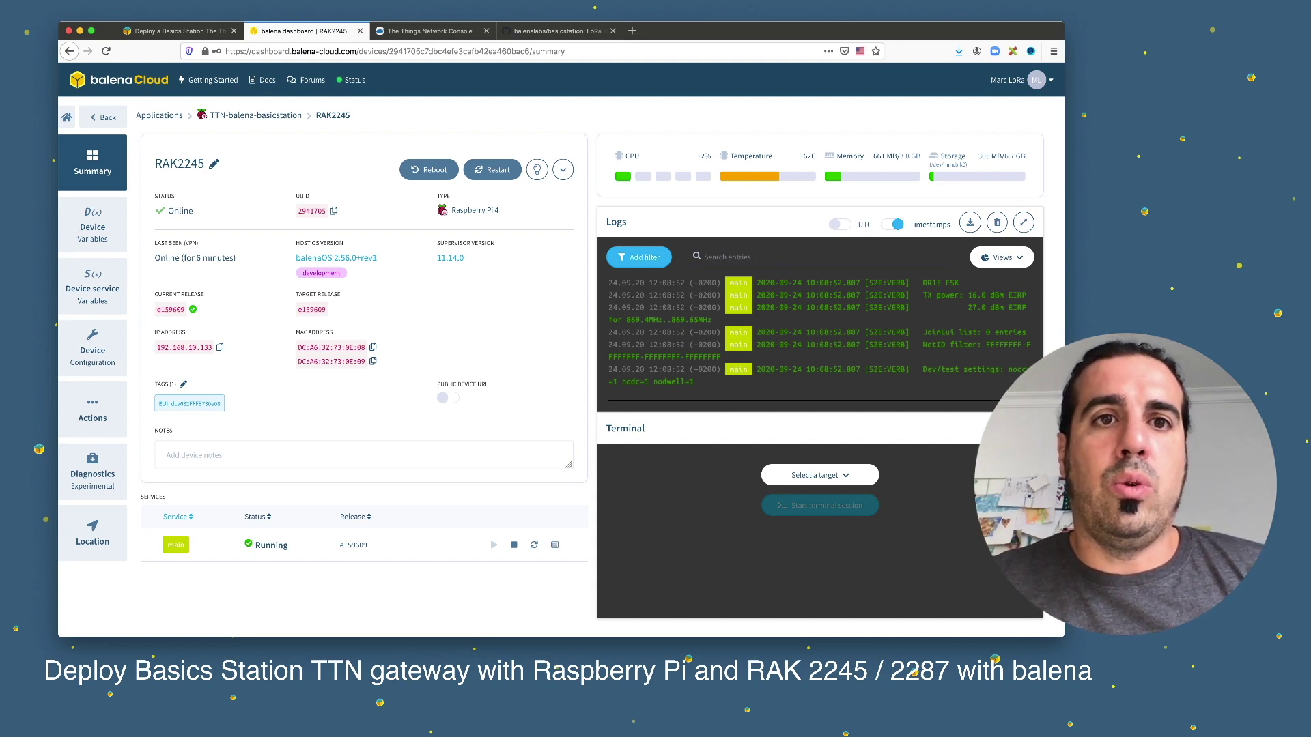
key("ctrl+Tab")
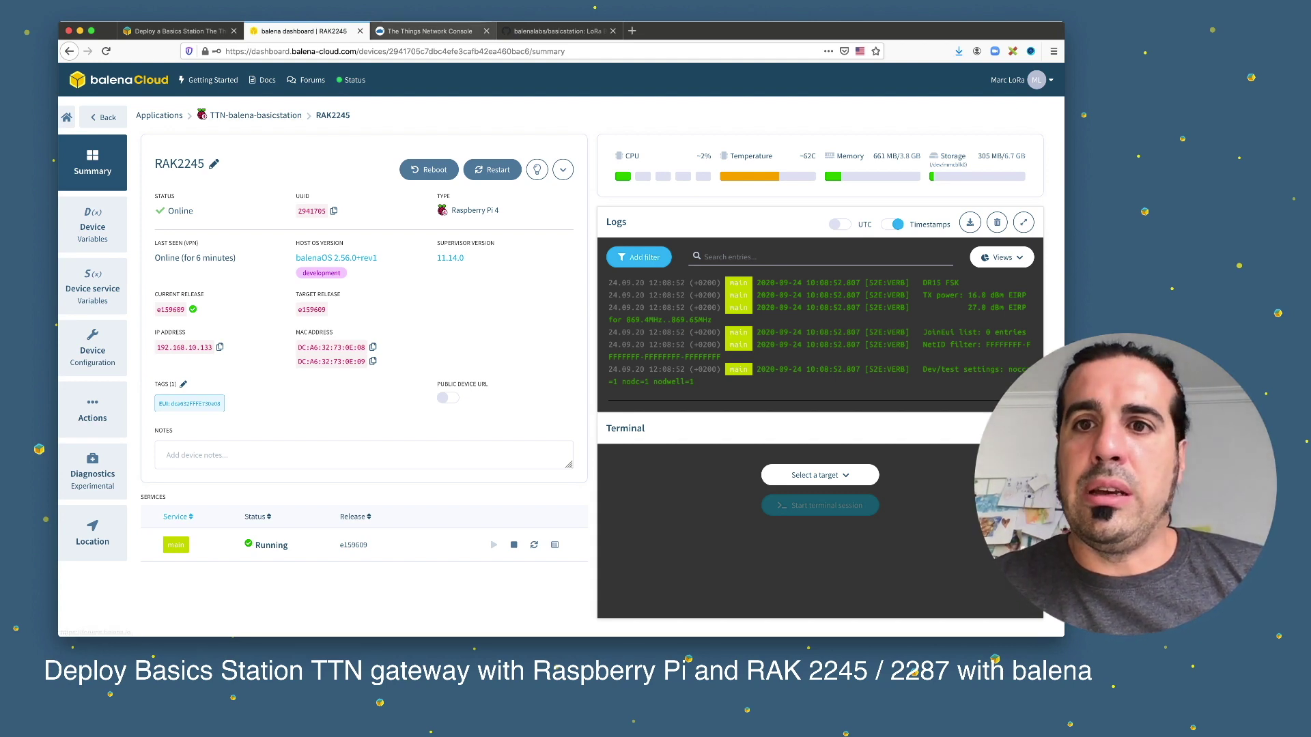
left_click(798, 148)
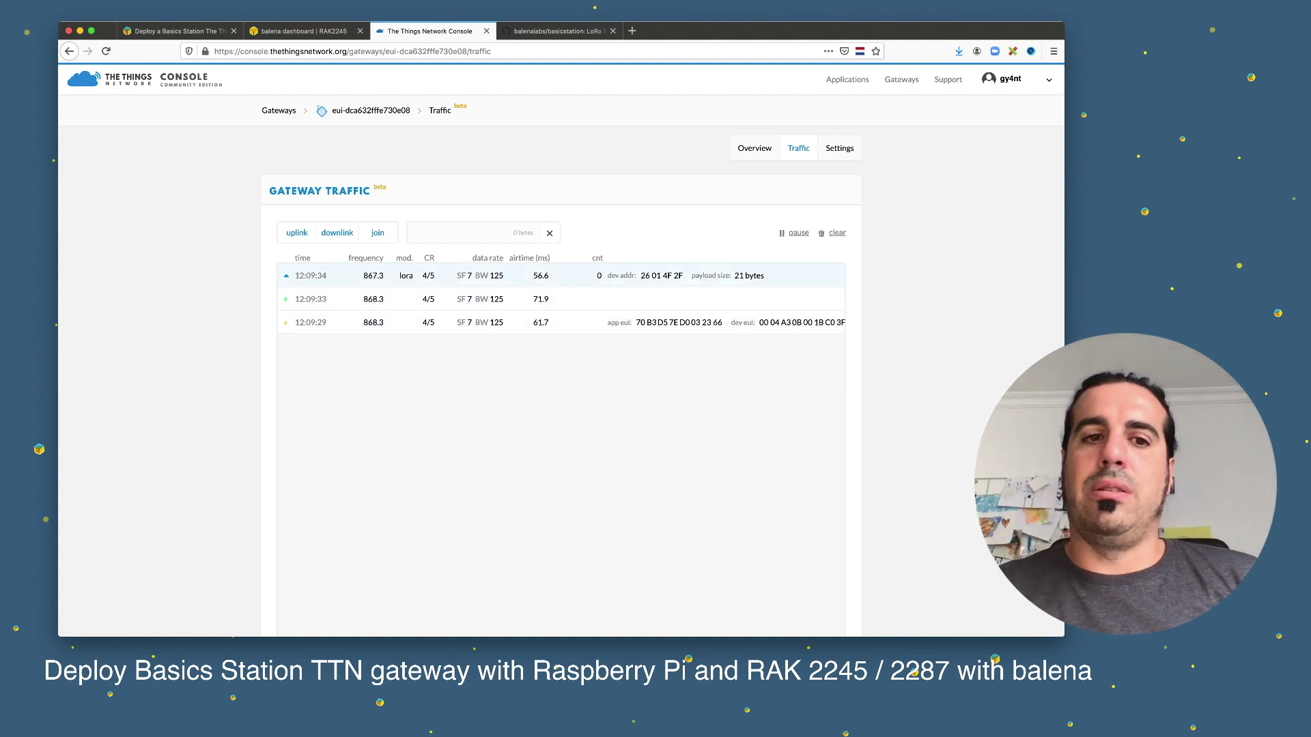
left_click(561, 276)
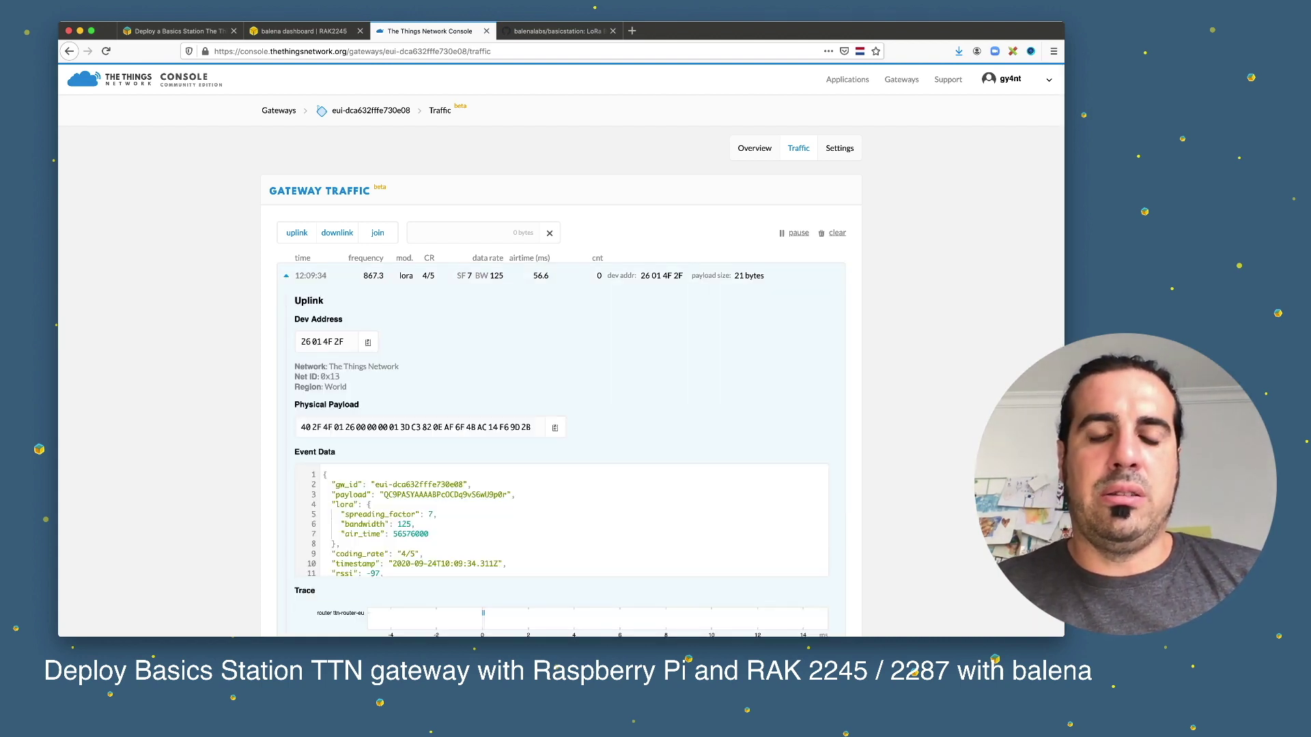
scroll(561, 506, "down", 3)
scroll(562, 492, "up", 2)
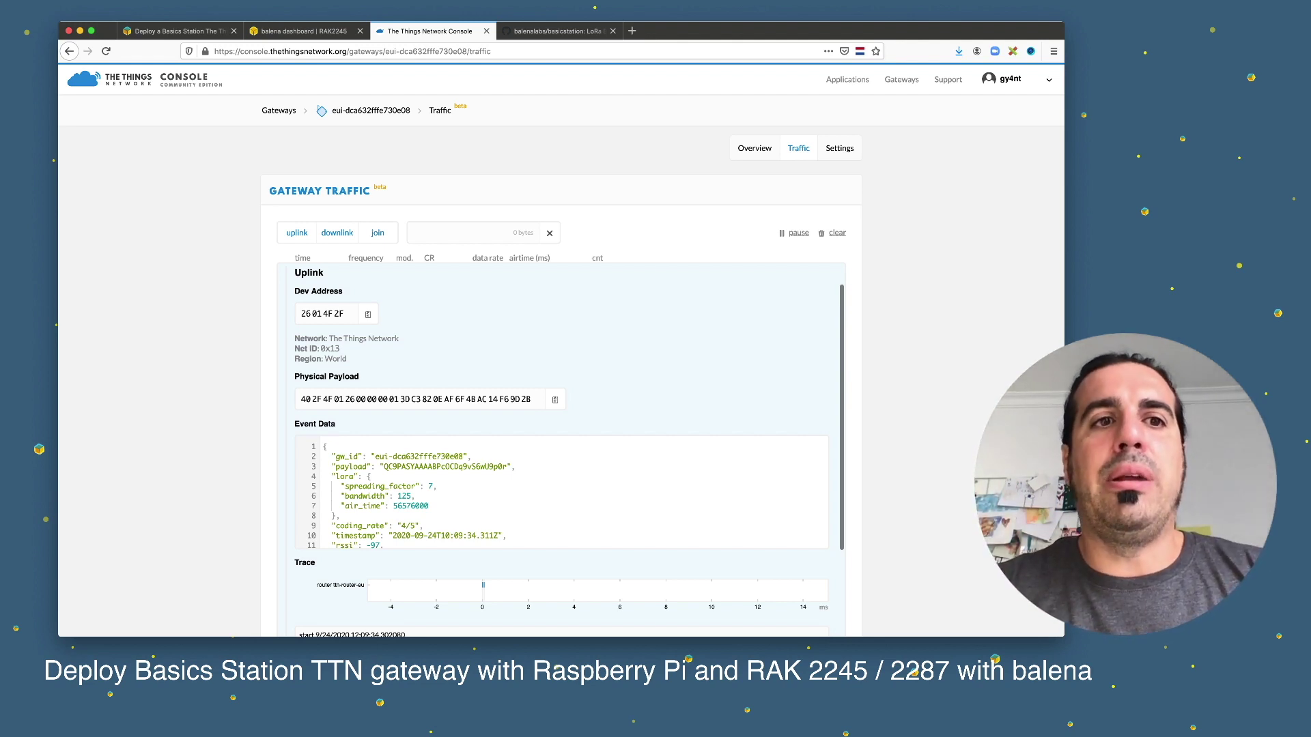
- Examine the payload fields and gateway metadata of the arduinottn application's latest uplink, and check the RAK2245 device logs in balenaCloud
left_click(145, 79)
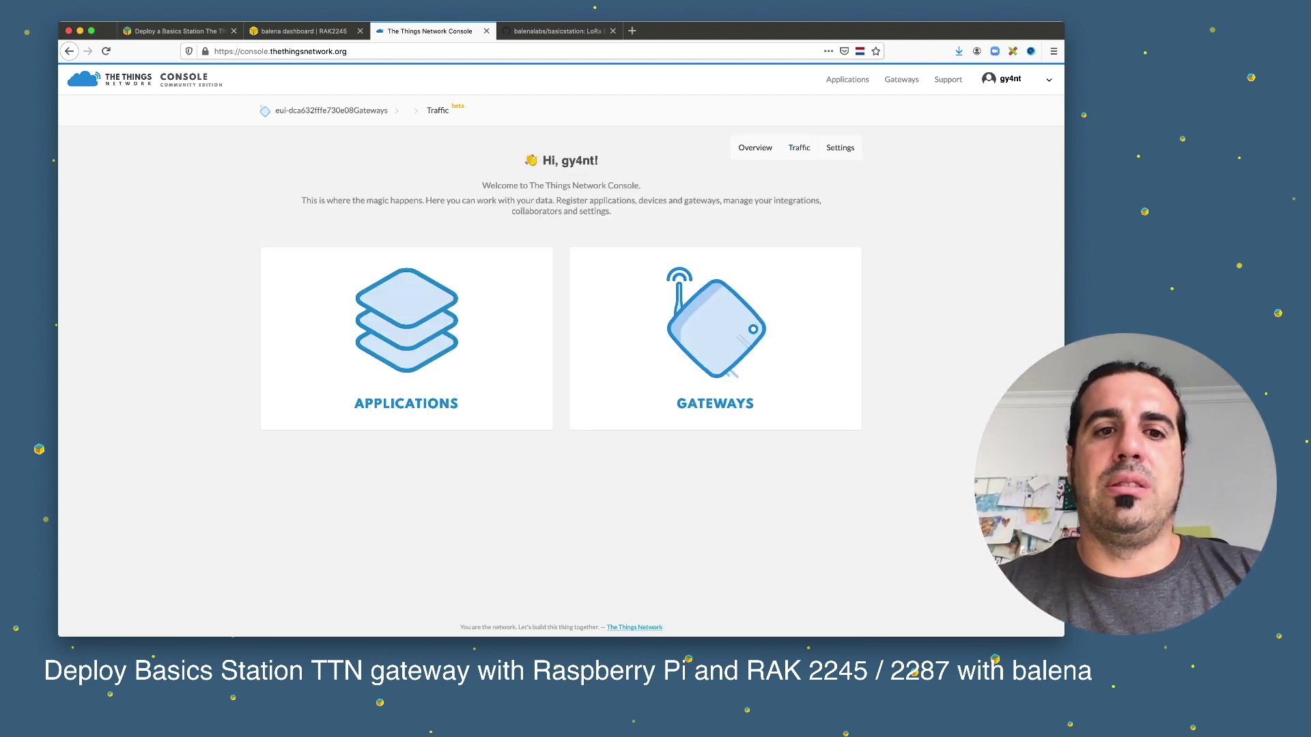
left_click(407, 328)
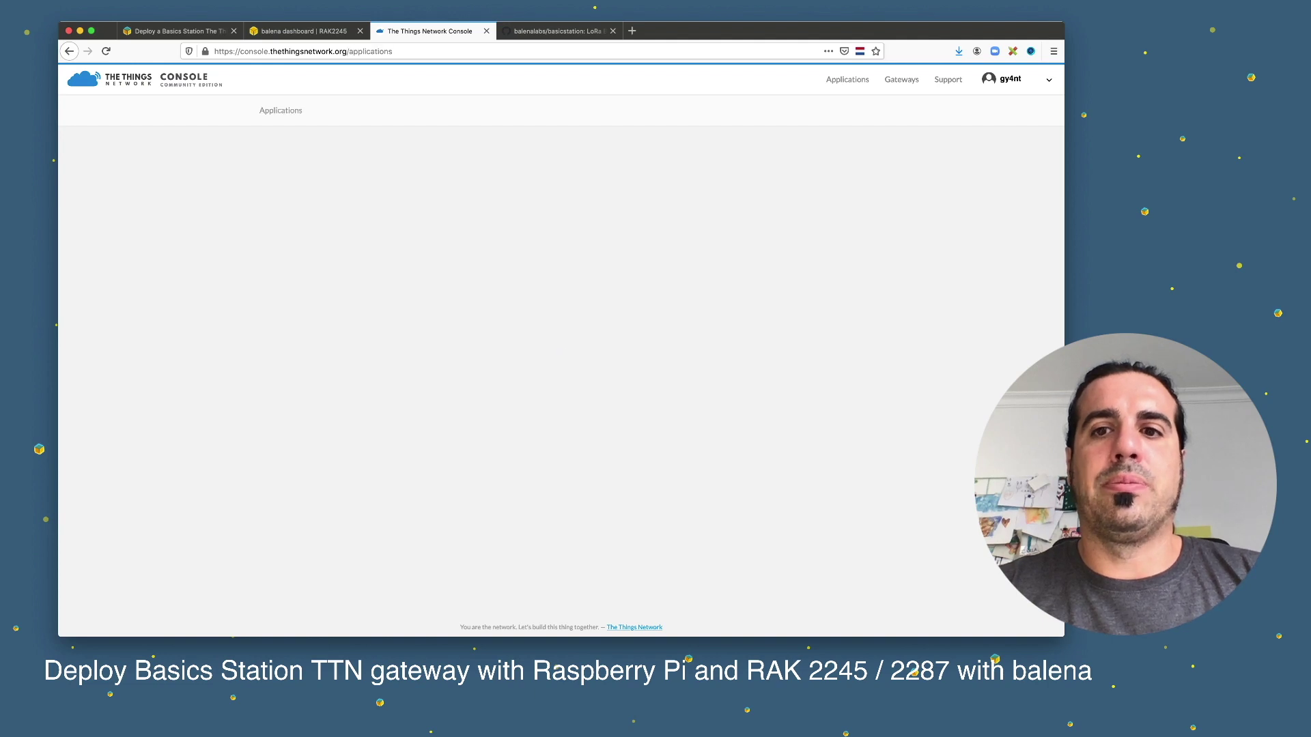
left_click(382, 227)
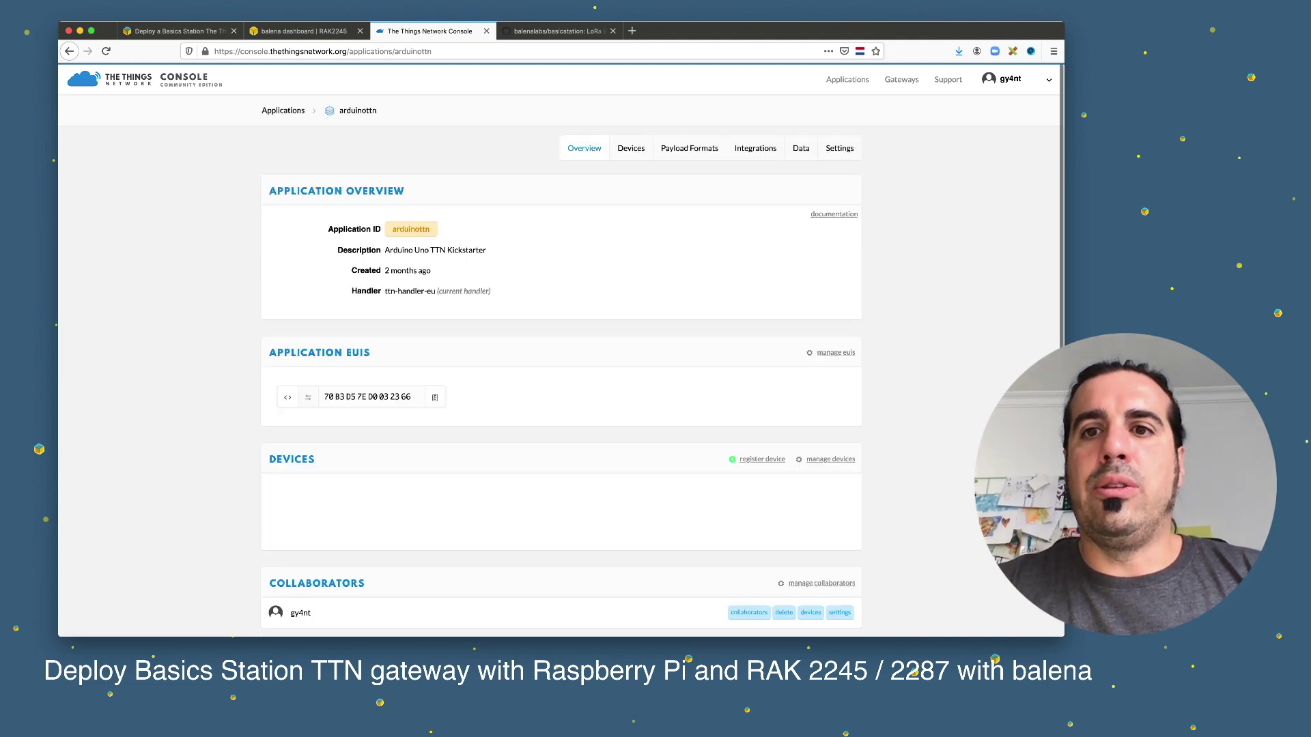
left_click(800, 148)
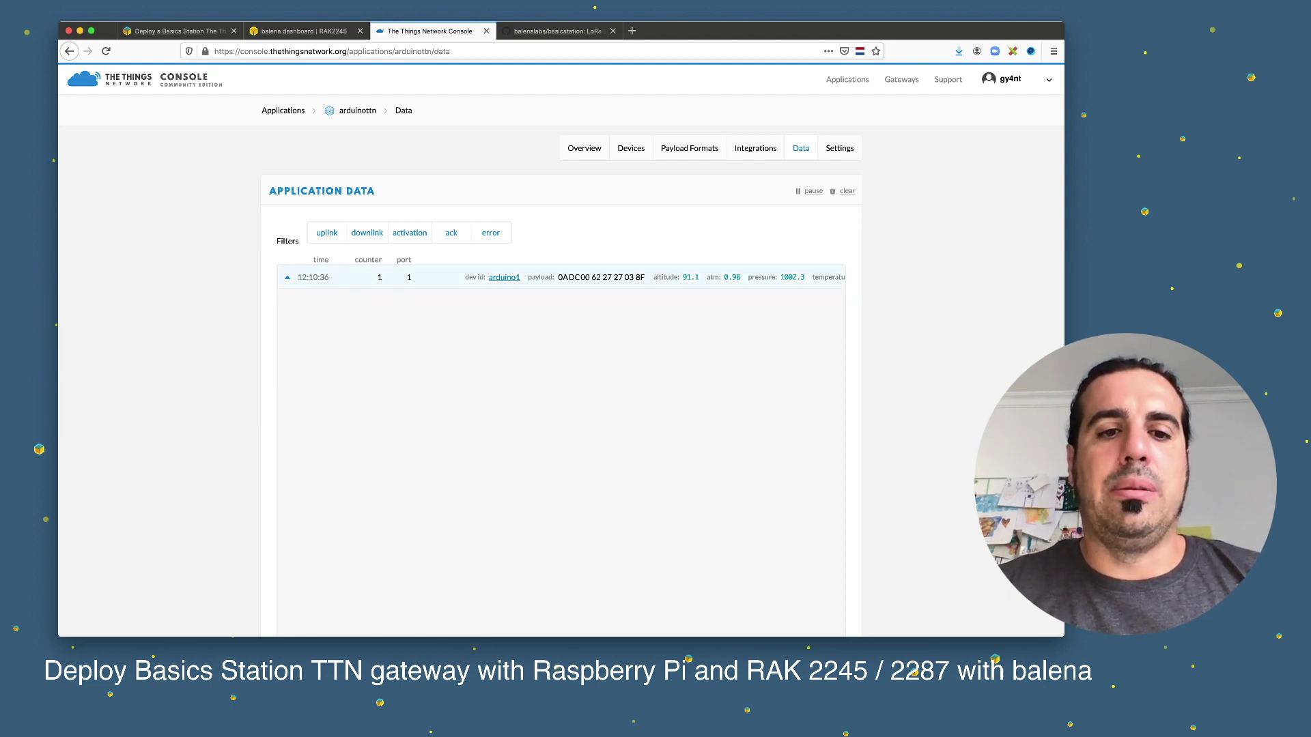
left_click(437, 277)
scroll(560, 451, "down", 1)
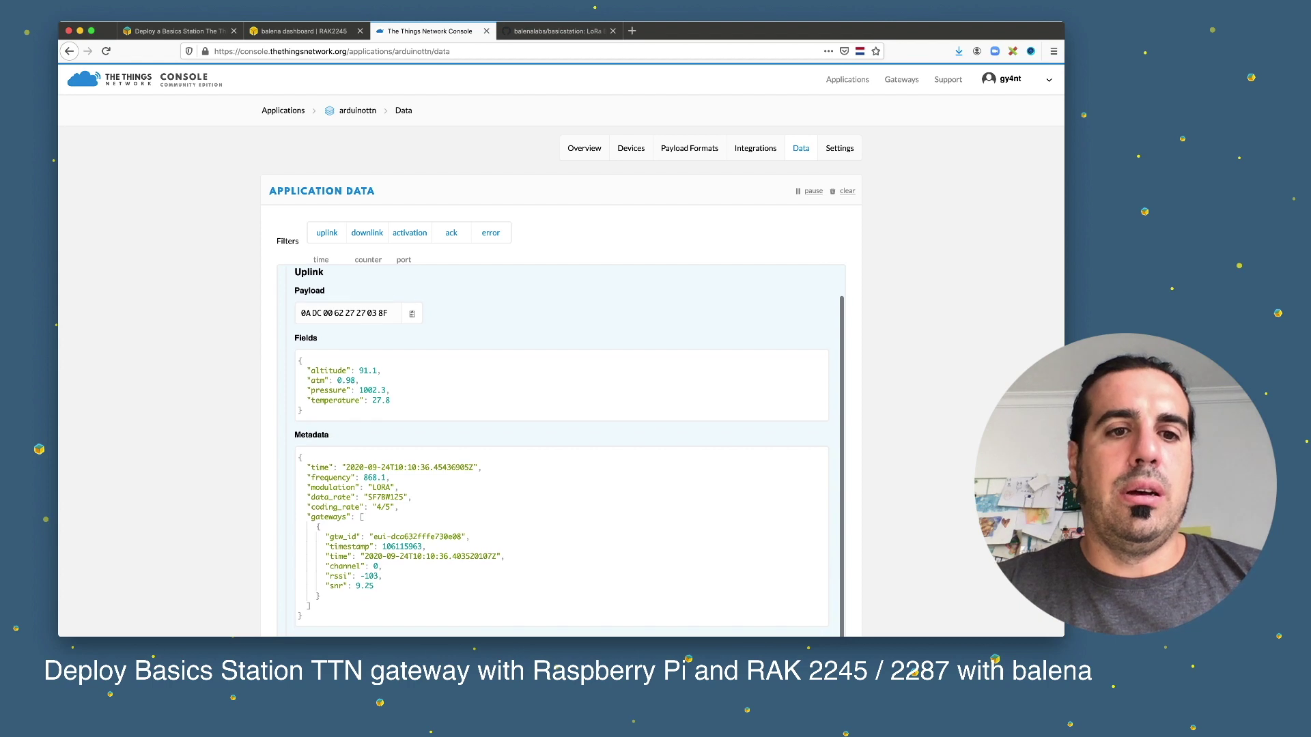
scroll(560, 450, "down", 1)
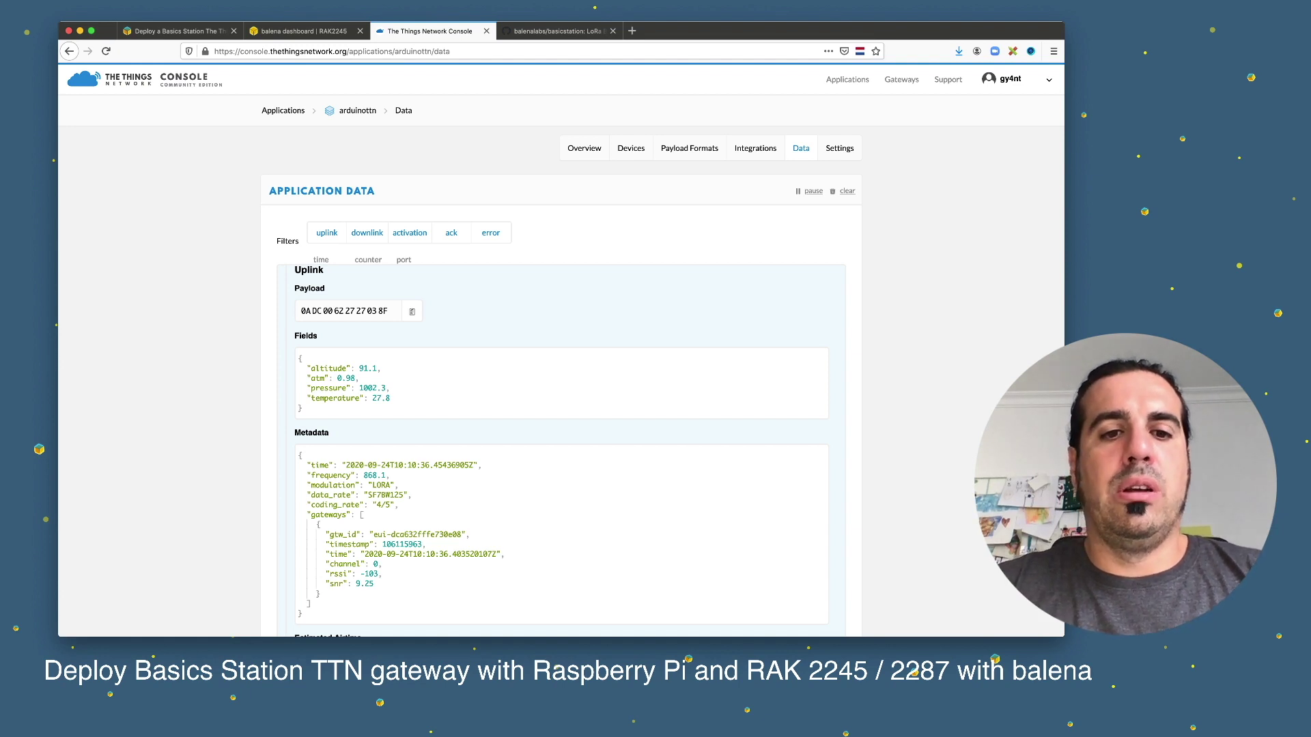
scroll(560, 382, "down", 2)
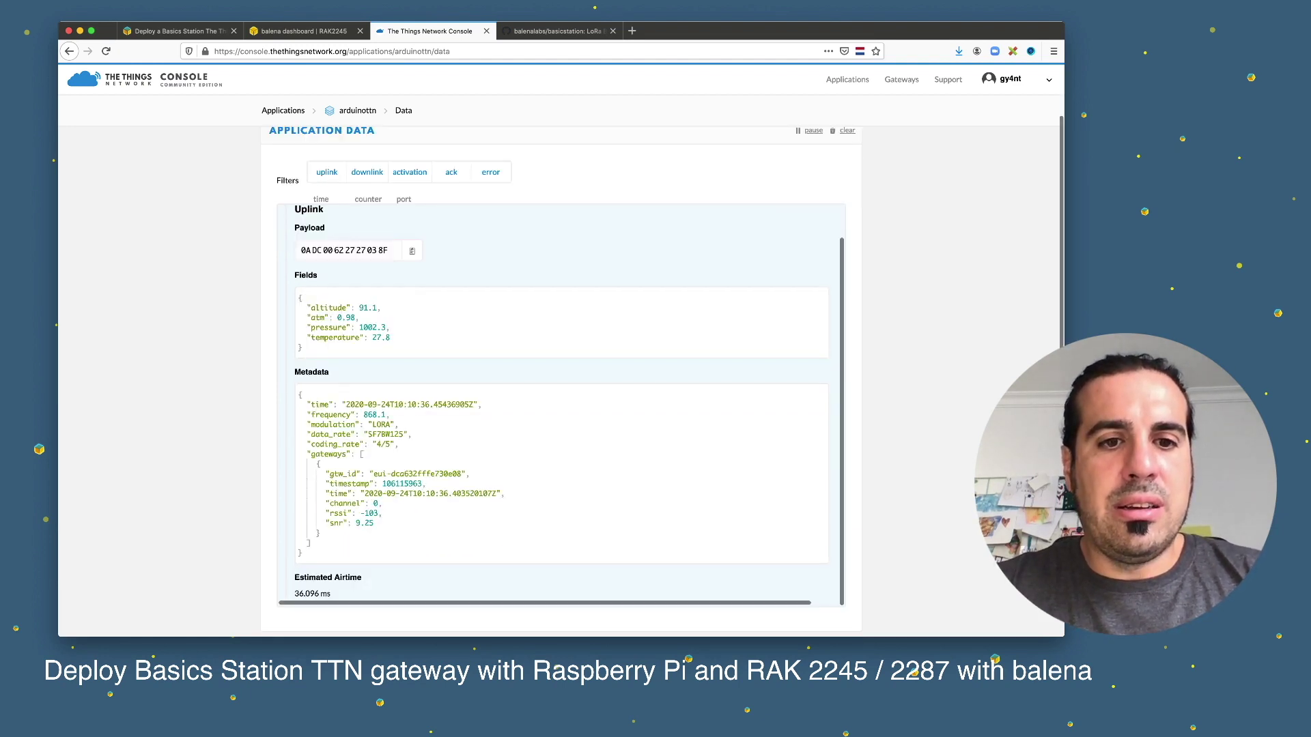
double_click(425, 474)
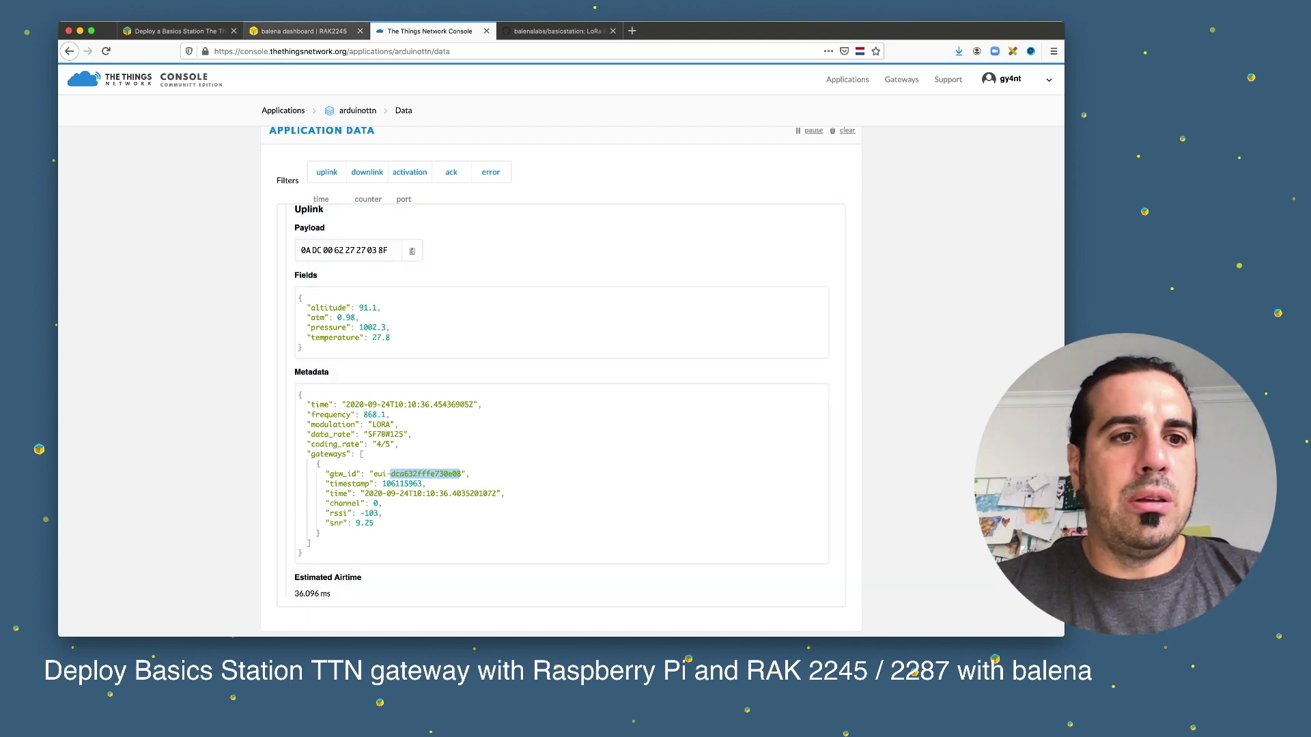
key("ctrl+shift+Tab")
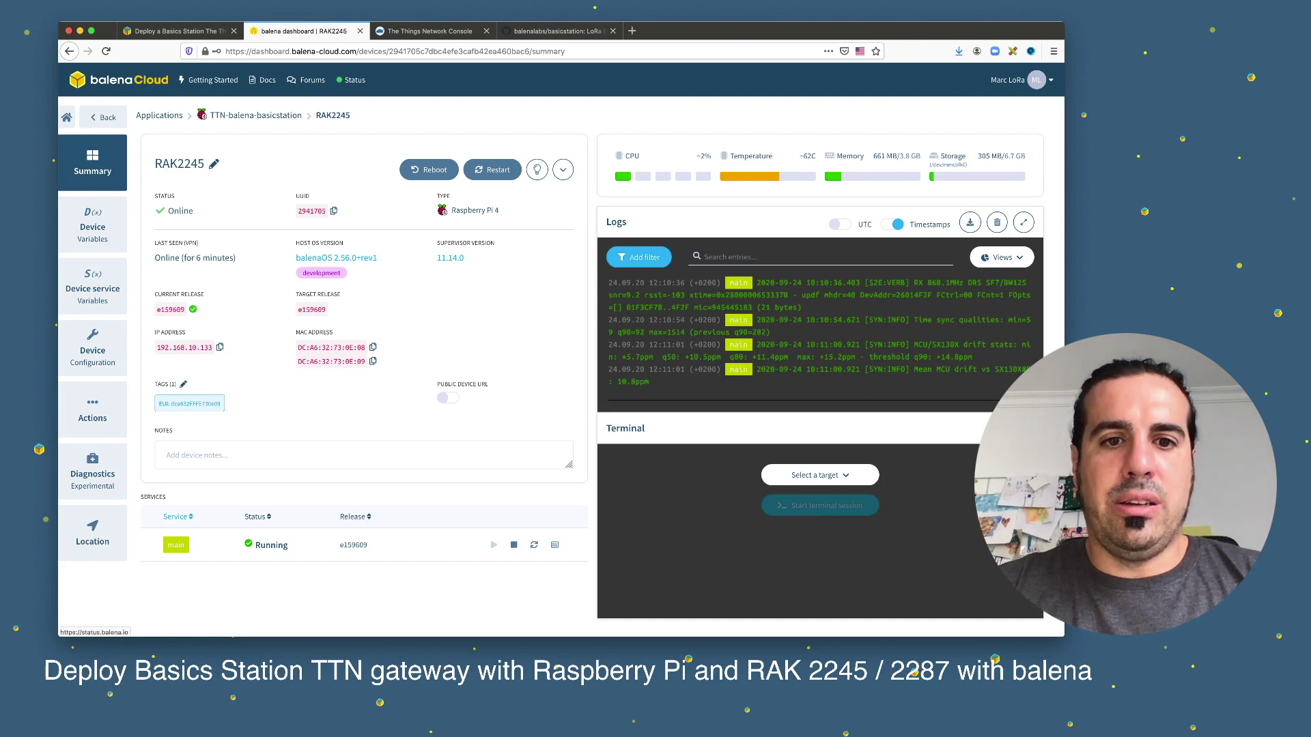
key("ctrl+Tab")
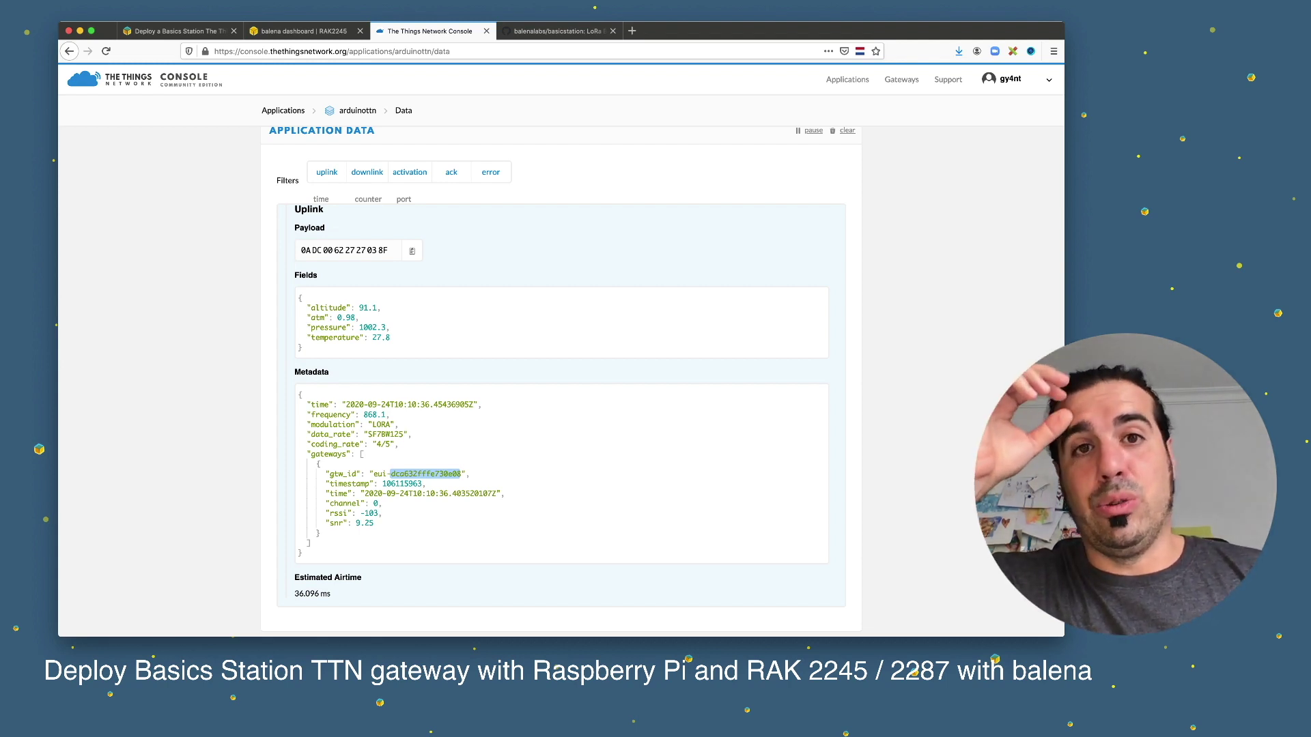
- In balenaCloud, enter RAK2287 as an override for the device's MODEL variable, cancel it and return to the device summary
left_click(304, 30)
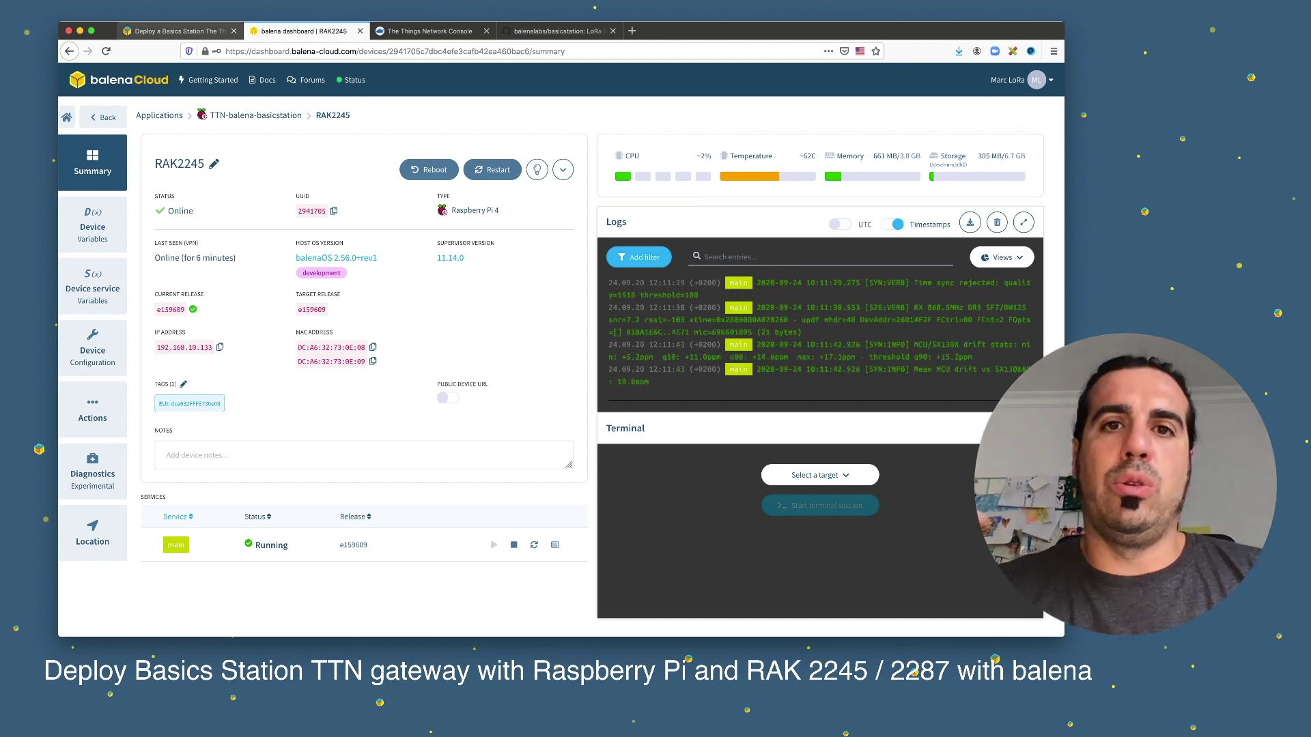
left_click(93, 226)
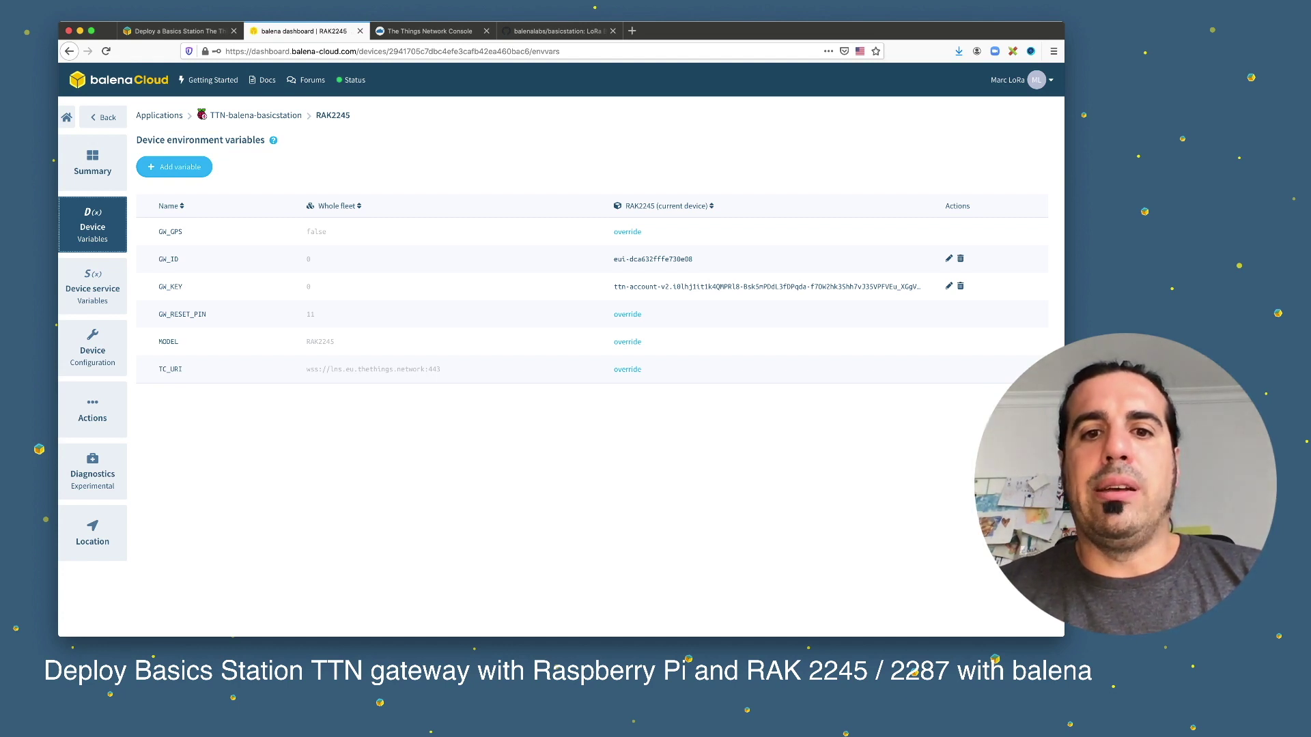
left_click(627, 342)
left_click(599, 355)
key("BackSpace")
key("BackSpace")
type("87")
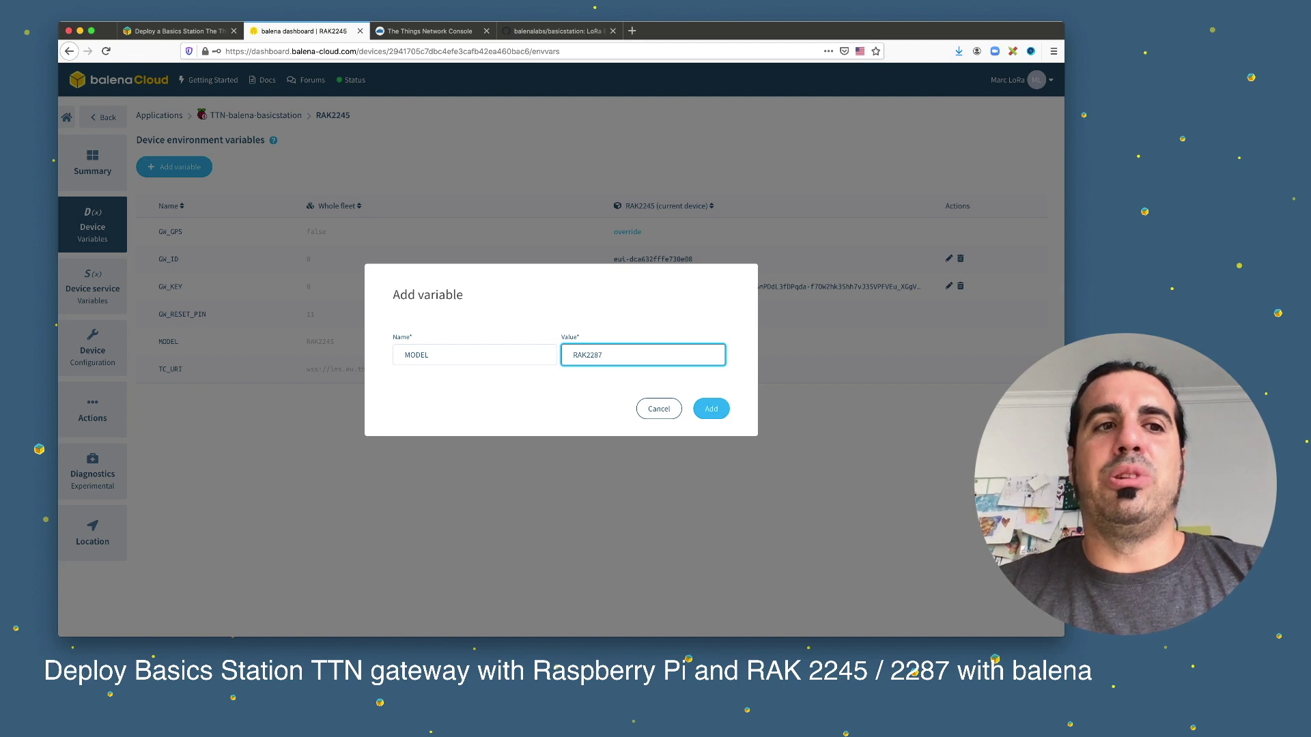
left_click(658, 409)
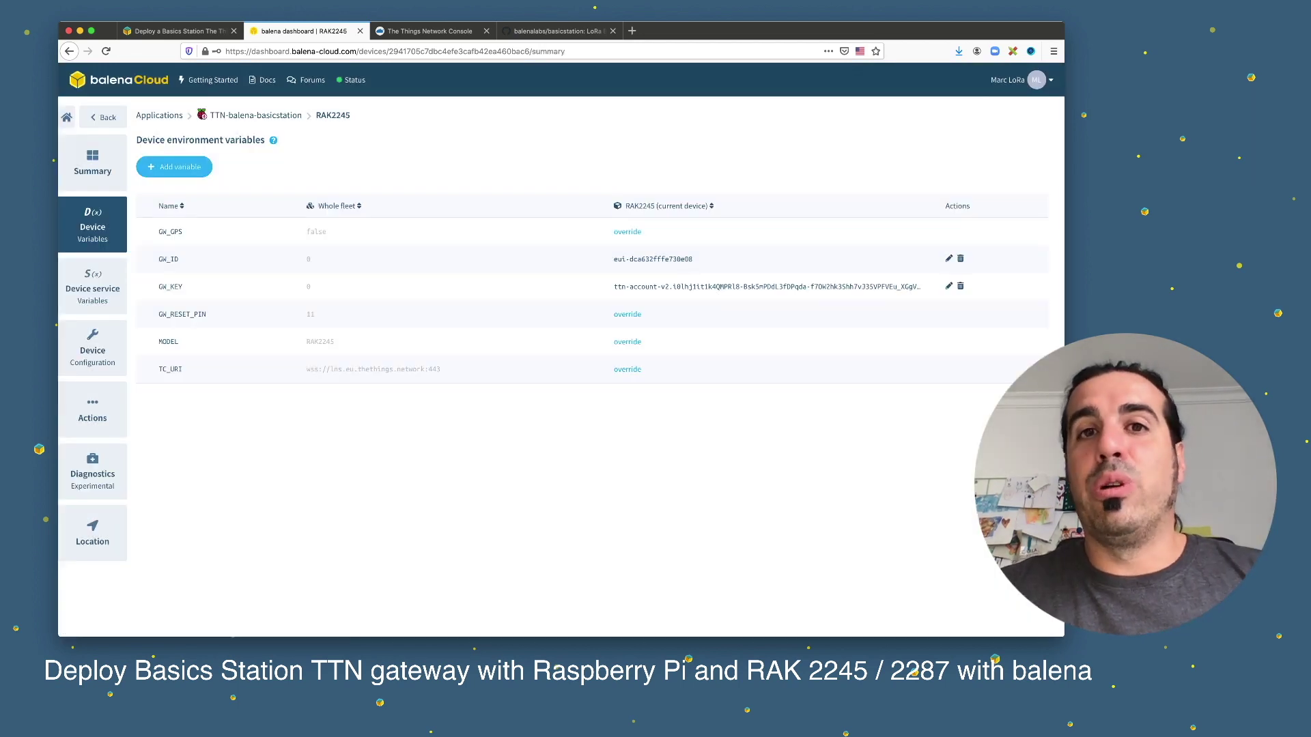
left_click(92, 163)
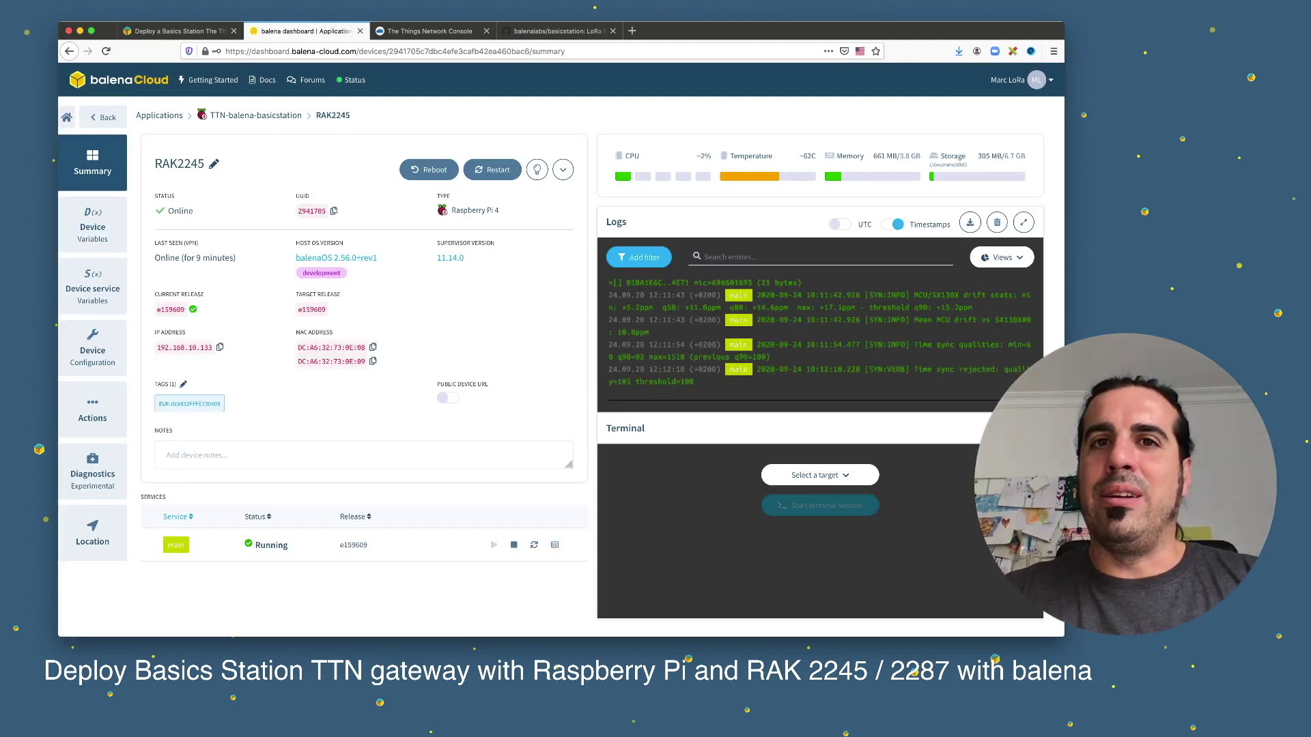